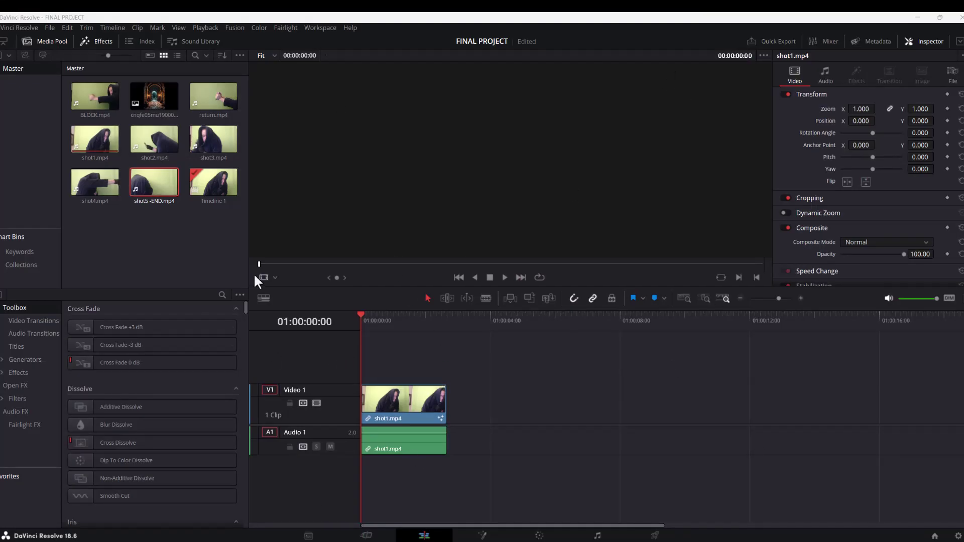
# Preview shot1 from the start, then place shot2.mp4 and shot3.mp4 on V1 after it
pyautogui.click(400, 408)
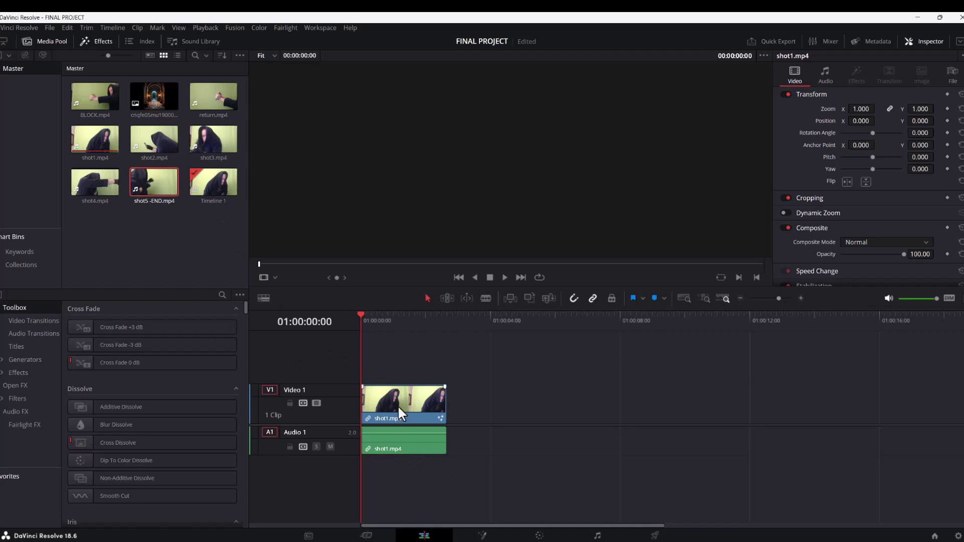
pyautogui.click(204, 181)
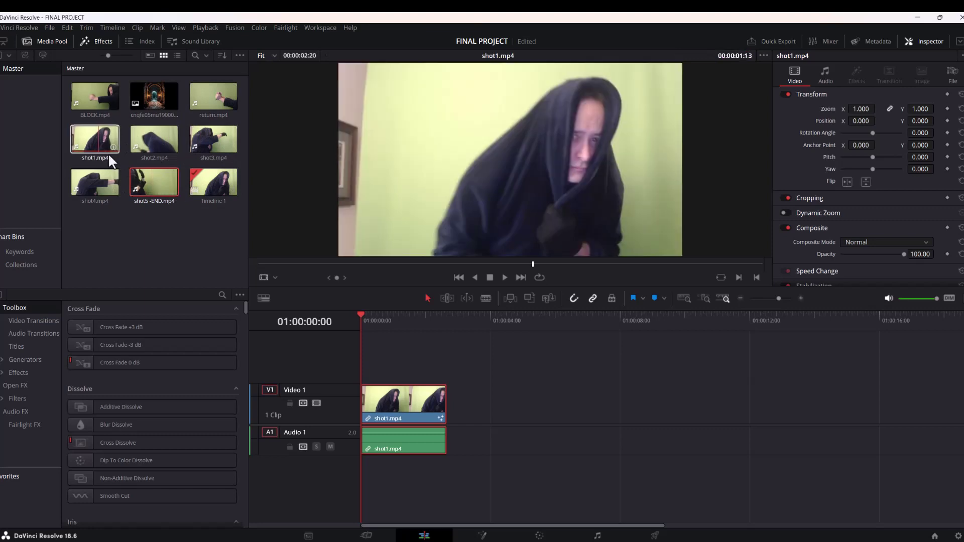
pyautogui.click(380, 322)
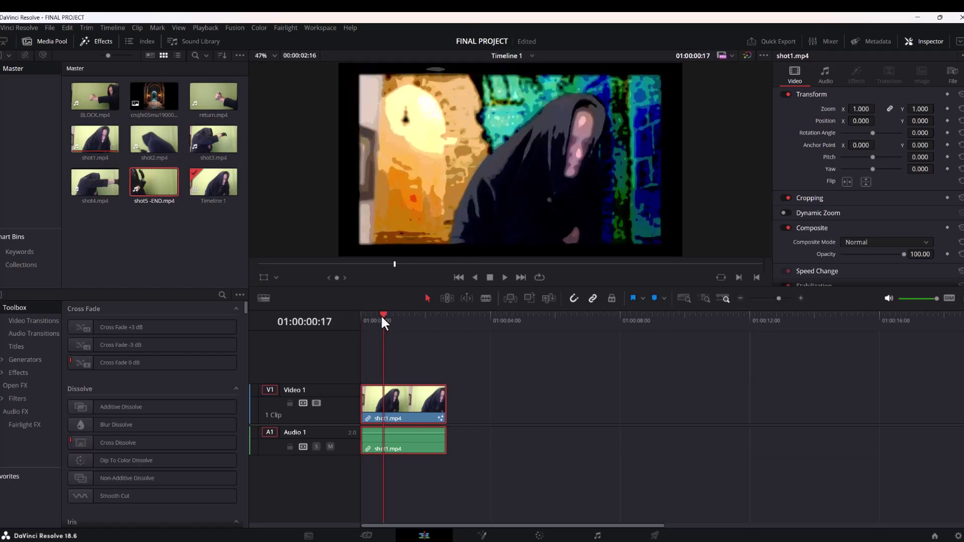
pyautogui.press('Home')
pyautogui.moveTo(213, 140)
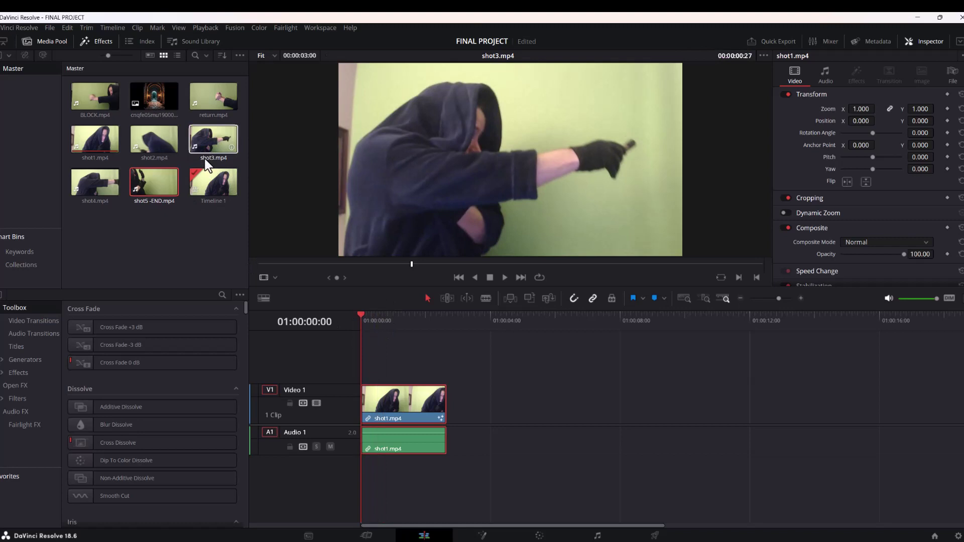
pyautogui.moveTo(171, 137); pyautogui.dragTo(441, 426)
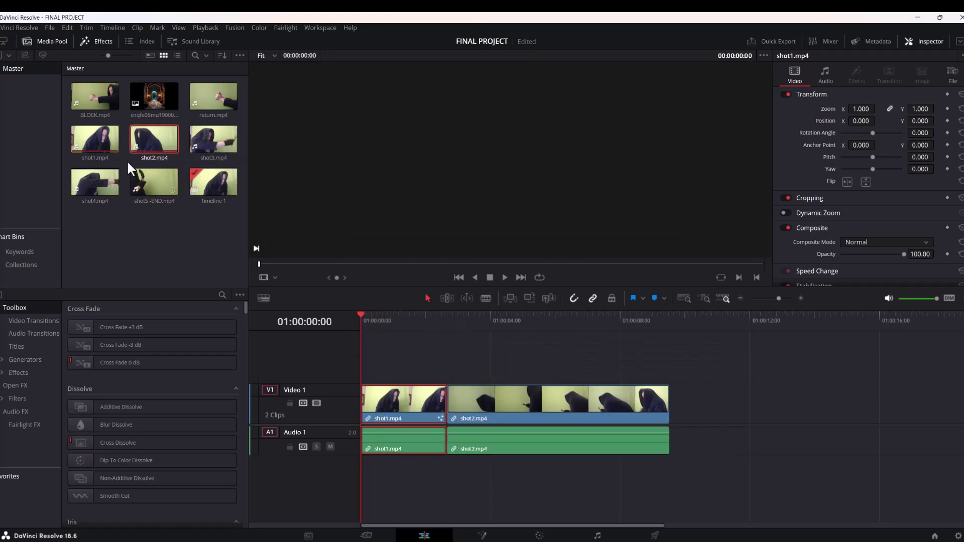
pyautogui.moveTo(213, 140)
pyautogui.mouseDown()
pyautogui.moveTo(456, 287)
pyautogui.moveTo(701, 407)
pyautogui.mouseUp()
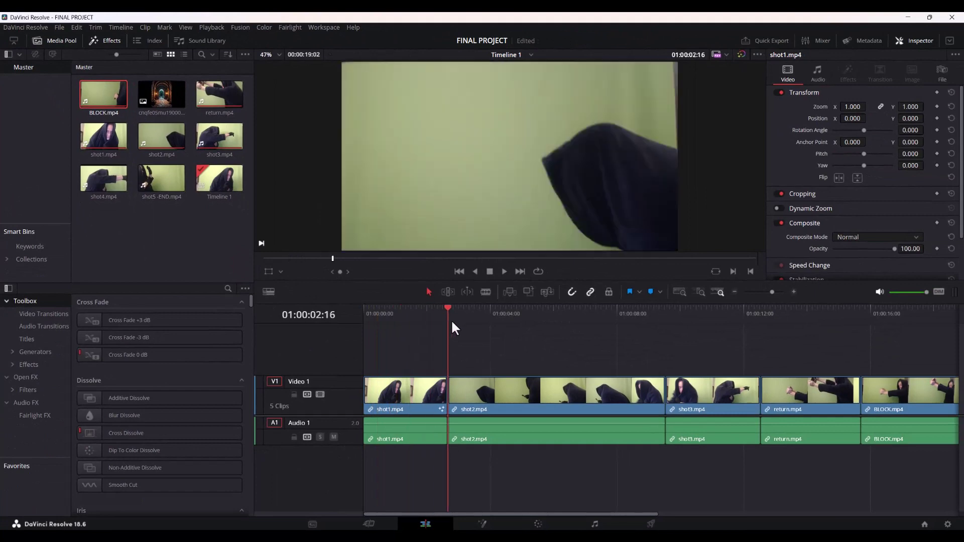
# Scrub the playhead back and forth along the ruler to preview shot1 and shot2
pyautogui.moveTo(452, 323); pyautogui.dragTo(610, 324)
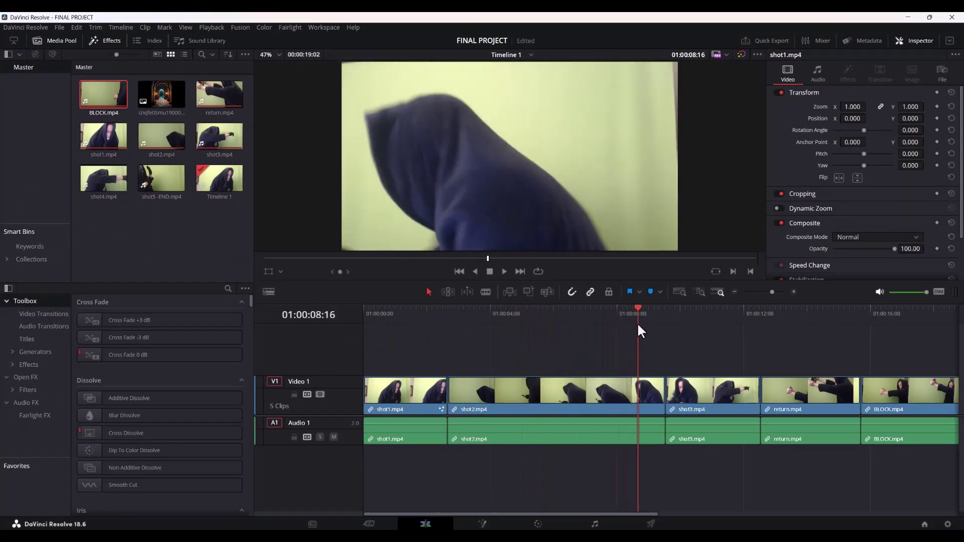
pyautogui.moveTo(610, 322); pyautogui.dragTo(556, 342)
pyautogui.moveTo(585, 258); pyautogui.dragTo(496, 277)
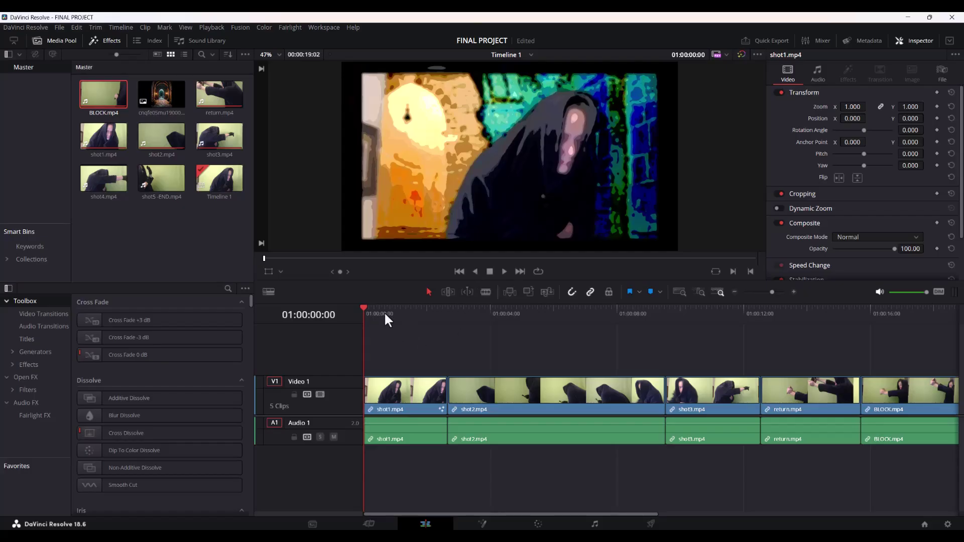
pyautogui.moveTo(363, 305)
pyautogui.mouseDown()
pyautogui.moveTo(764, 317)
pyautogui.moveTo(911, 336)
pyautogui.mouseUp()
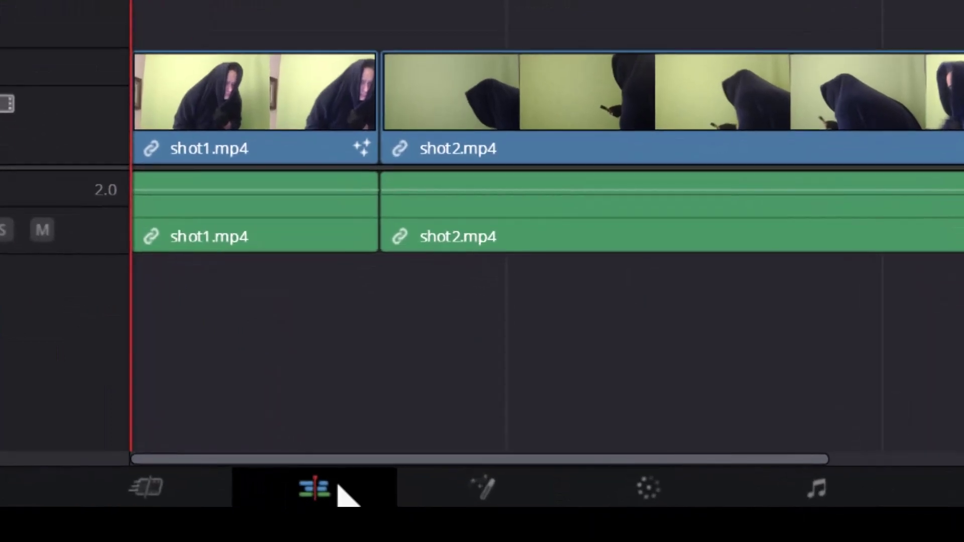
# Switch to the Fusion page and box-select every node in shot1's graph
pyautogui.click(466, 488)
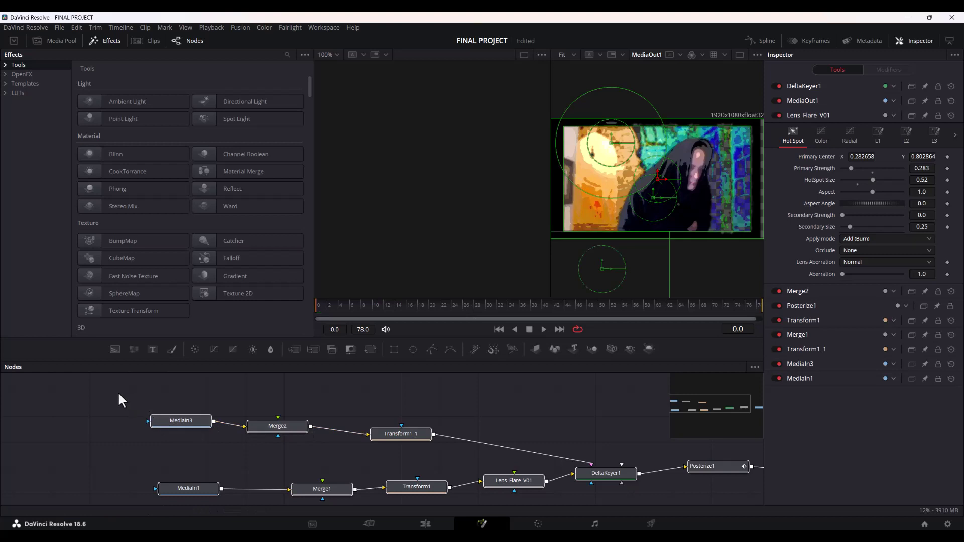
pyautogui.moveTo(119, 393); pyautogui.dragTo(762, 496)
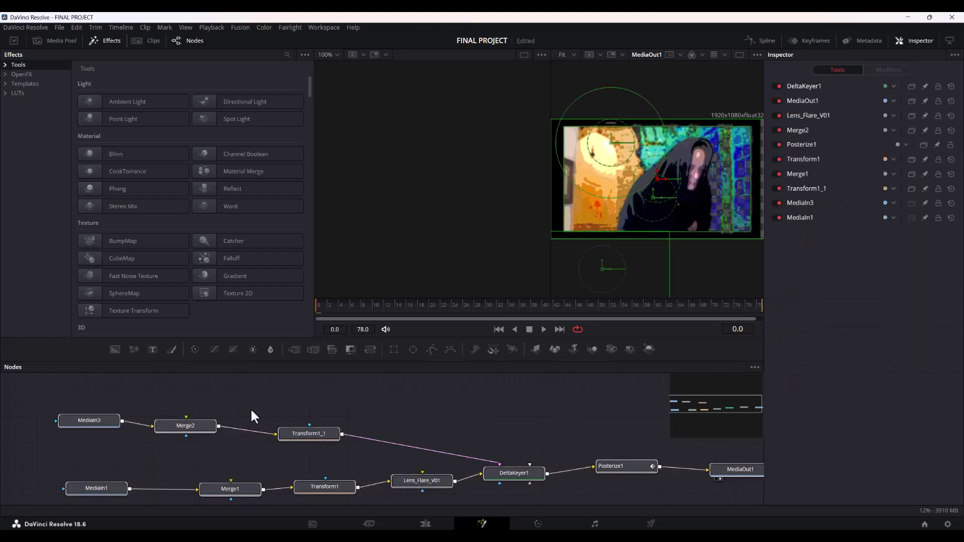
# Back on the Edit page, park the playhead on shot2 and bring it into Fusion
pyautogui.hotkey('shift', '4')
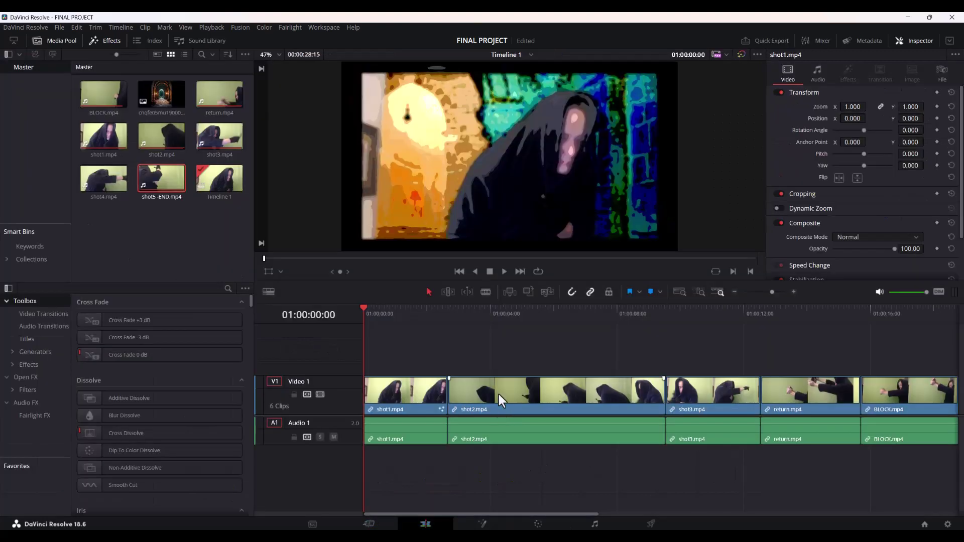
pyautogui.click(489, 314)
pyautogui.click(693, 311)
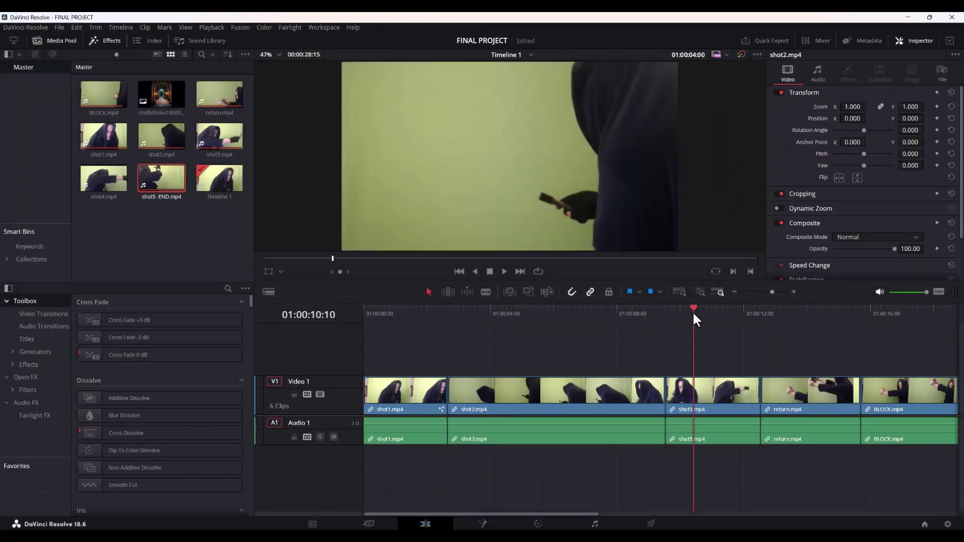
pyautogui.click(507, 317)
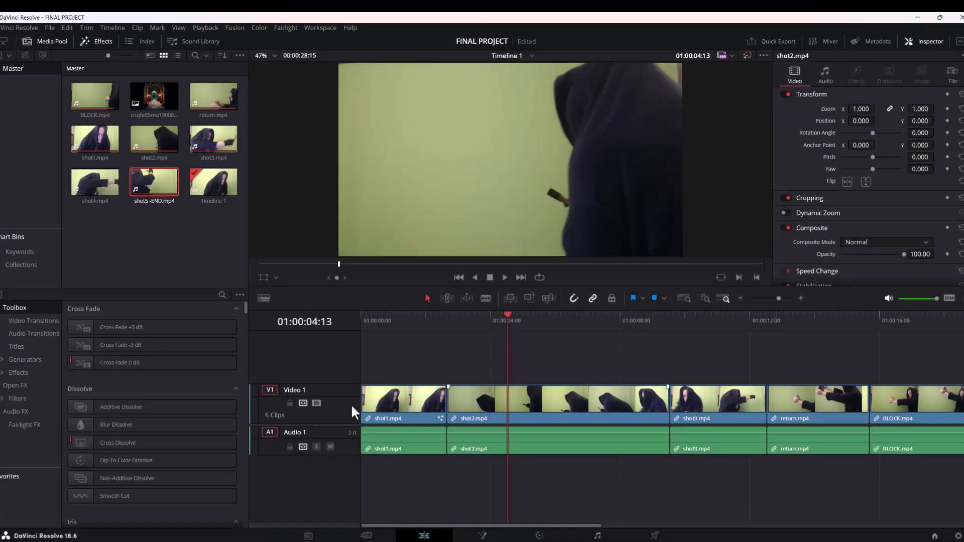
pyautogui.hotkey('shift', '5')
# Shift MediaOut1 right, select MediaIn1, then scrub shot2 on the Edit timeline
pyautogui.moveTo(446, 452); pyautogui.dragTo(658, 456)
pyautogui.click(106, 451)
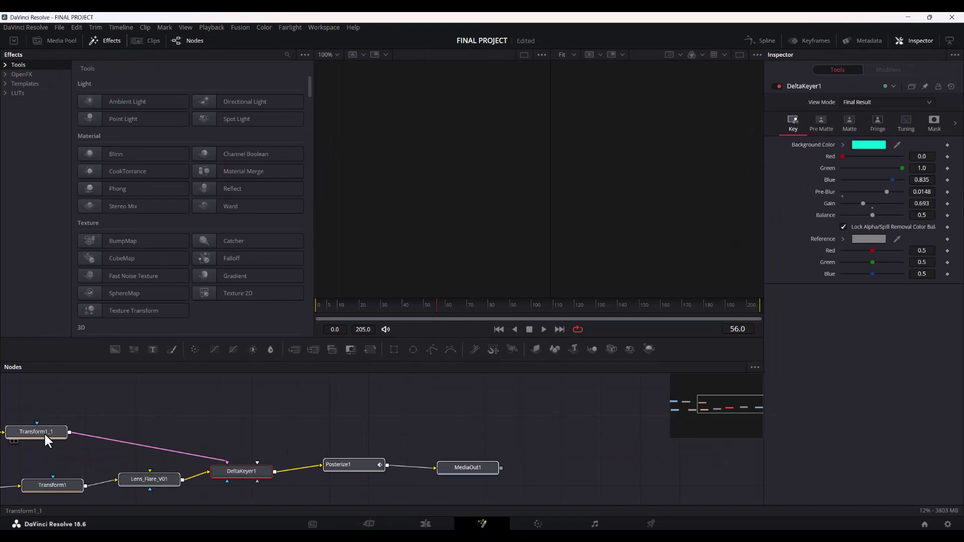
pyautogui.click(425, 523)
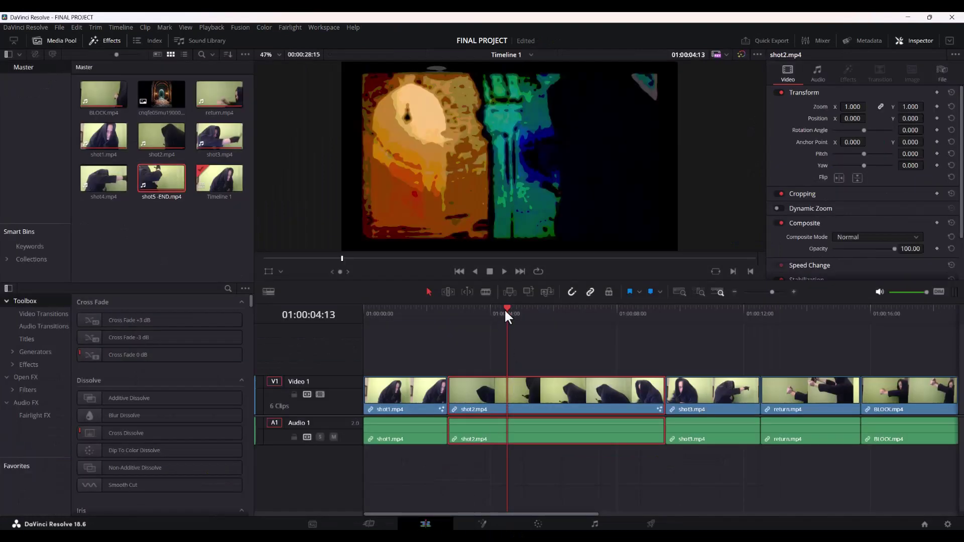
pyautogui.moveTo(505, 307)
pyautogui.mouseDown()
pyautogui.moveTo(434, 323)
pyautogui.moveTo(585, 338)
pyautogui.moveTo(611, 469)
pyautogui.mouseUp()
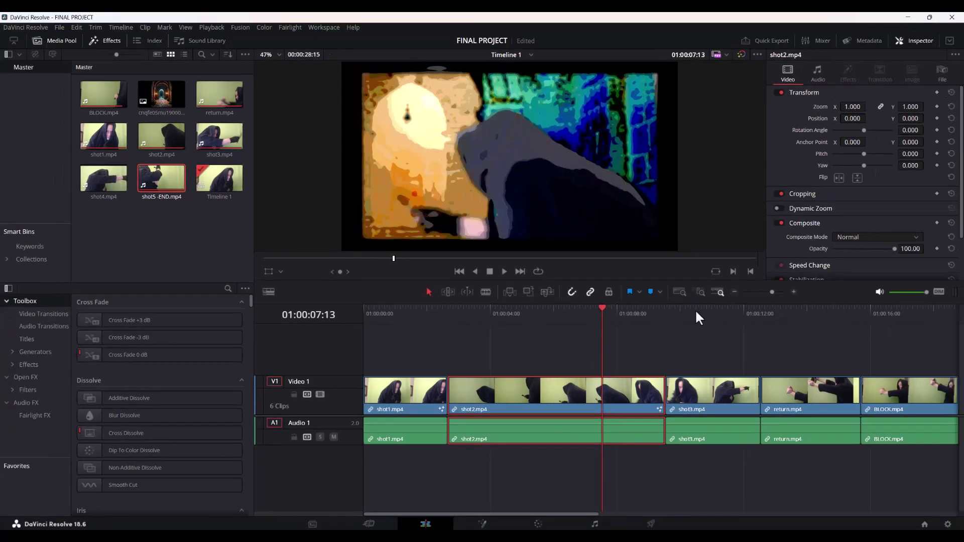
# Load the background still into MediaIn3, enable it, and inspect the Merge2 and Transform1_1 nodes
pyautogui.moveTo(695, 317)
pyautogui.mouseDown()
pyautogui.moveTo(904, 351)
pyautogui.moveTo(650, 356)
pyautogui.mouseUp()
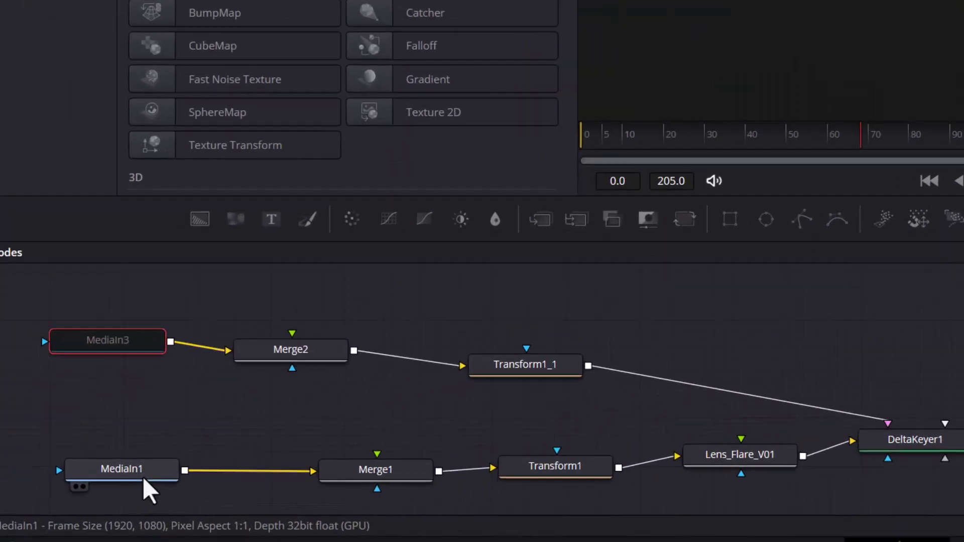
pyautogui.click(75, 481)
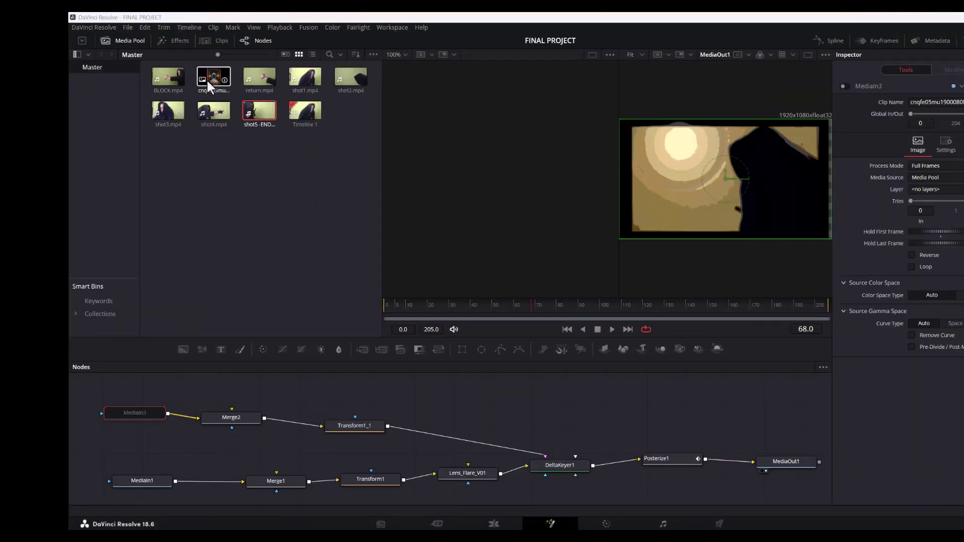
pyautogui.moveTo(208, 79); pyautogui.dragTo(151, 409)
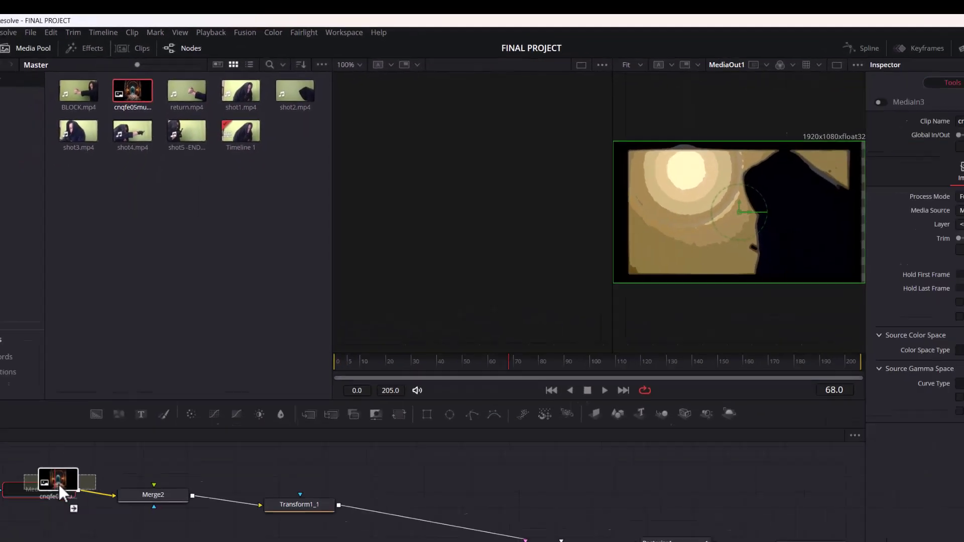
pyautogui.moveTo(59, 484); pyautogui.dragTo(216, 114)
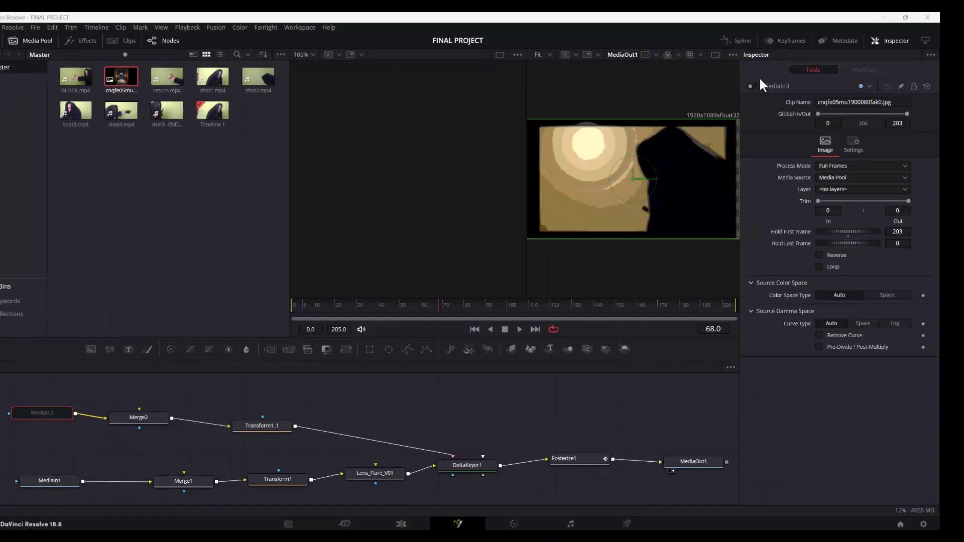
pyautogui.click(756, 85)
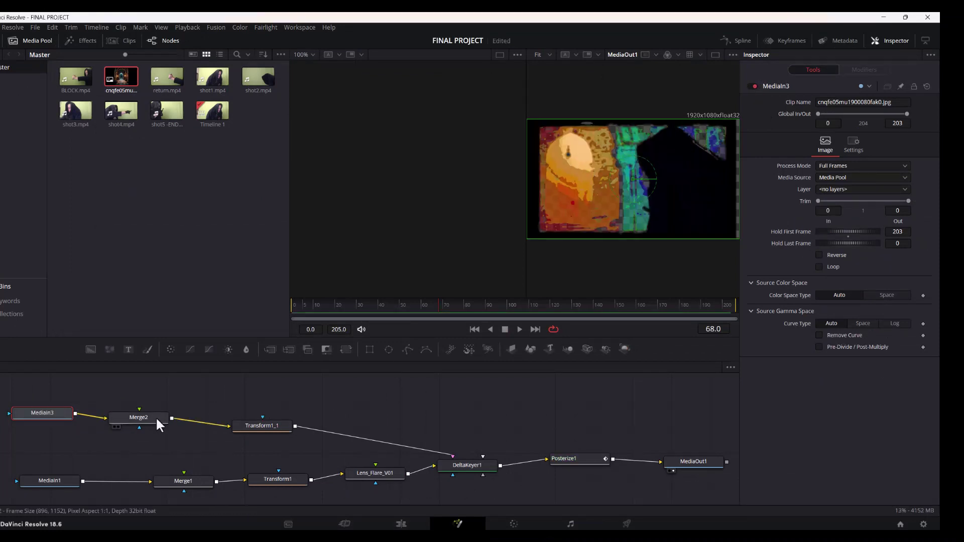
pyautogui.click(141, 419)
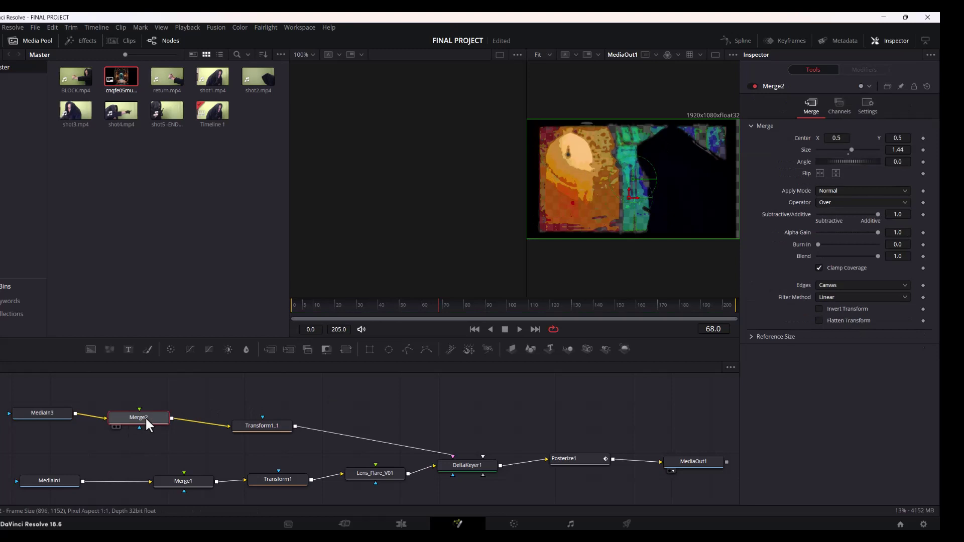
pyautogui.click(249, 428)
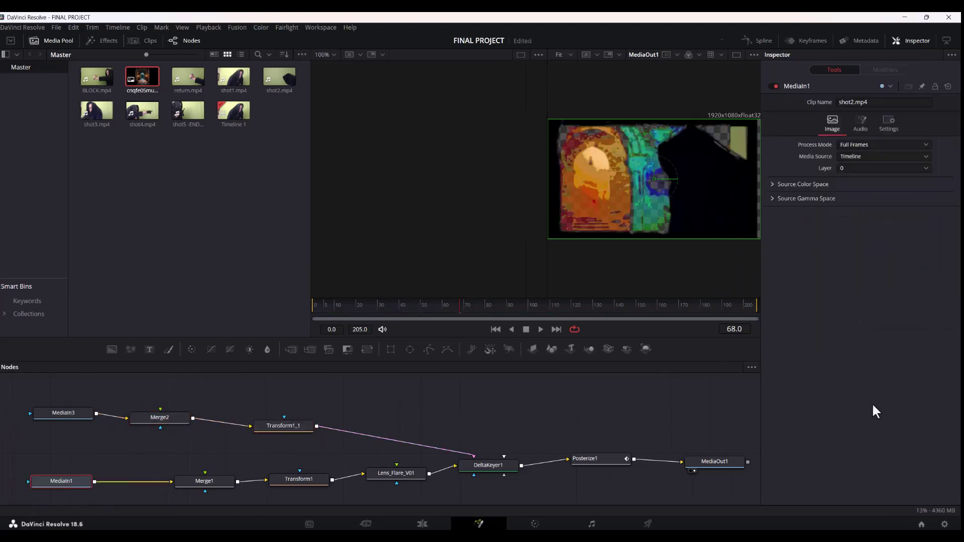
# Rearrange Merge1 and Transform1, set Transform size to about 0.75, and lower lens flare primary strength
pyautogui.click(541, 329)
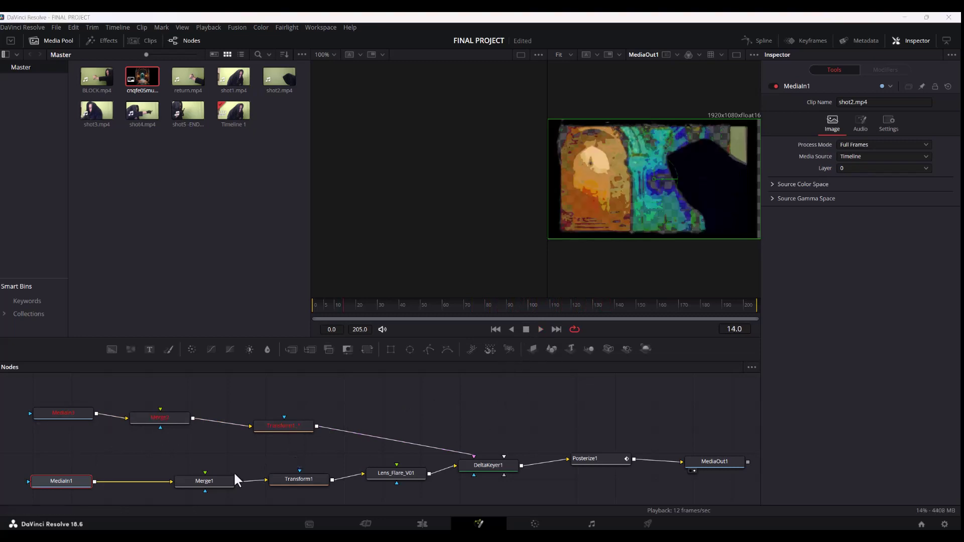
pyautogui.moveTo(218, 478); pyautogui.dragTo(198, 478)
pyautogui.moveTo(319, 477); pyautogui.dragTo(305, 484)
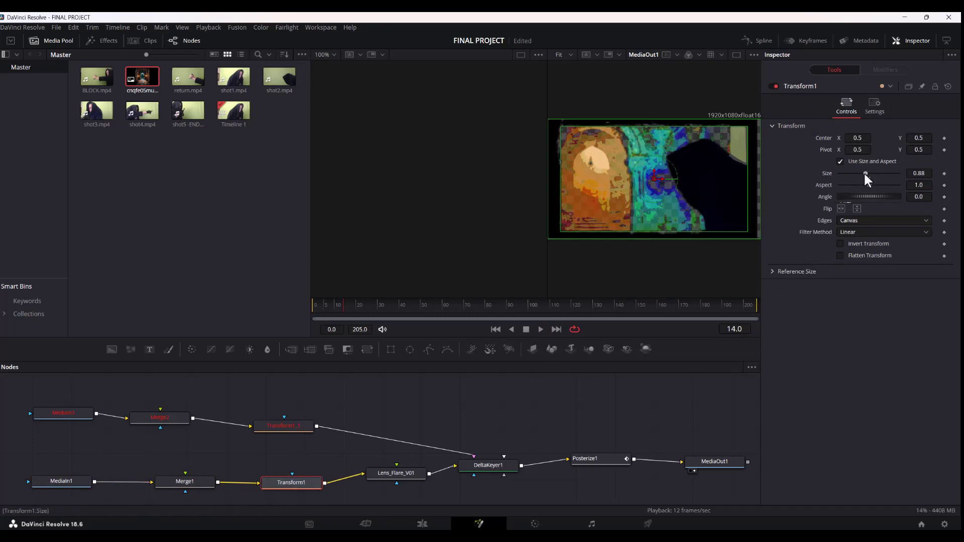
pyautogui.press('space')
pyautogui.moveTo(864, 173); pyautogui.dragTo(861, 173)
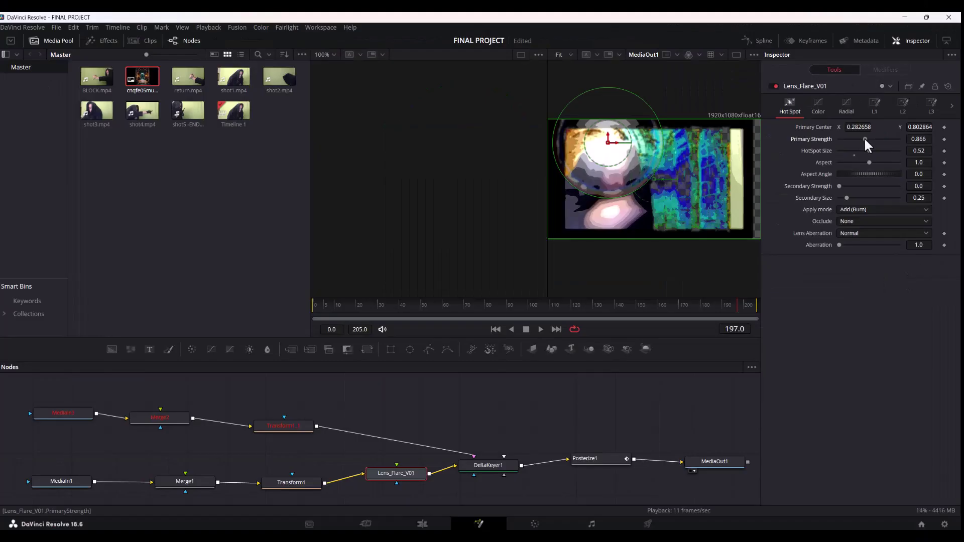
pyautogui.moveTo(864, 138)
pyautogui.mouseDown()
pyautogui.moveTo(845, 139)
pyautogui.moveTo(870, 151)
pyautogui.mouseUp()
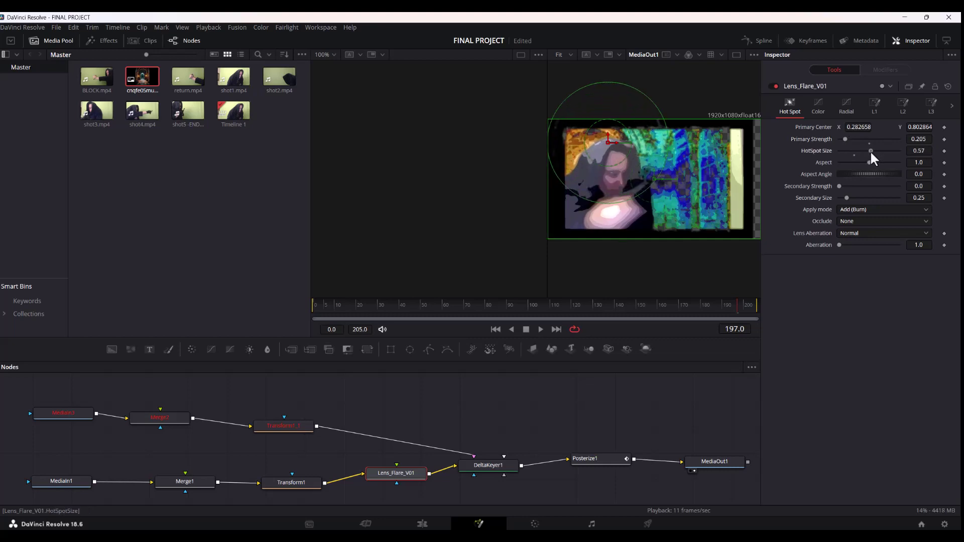
# Lower DeltaKeyer1's background Green value toward blue and raise Posterize1 Smoothness to 18.1
pyautogui.click(497, 464)
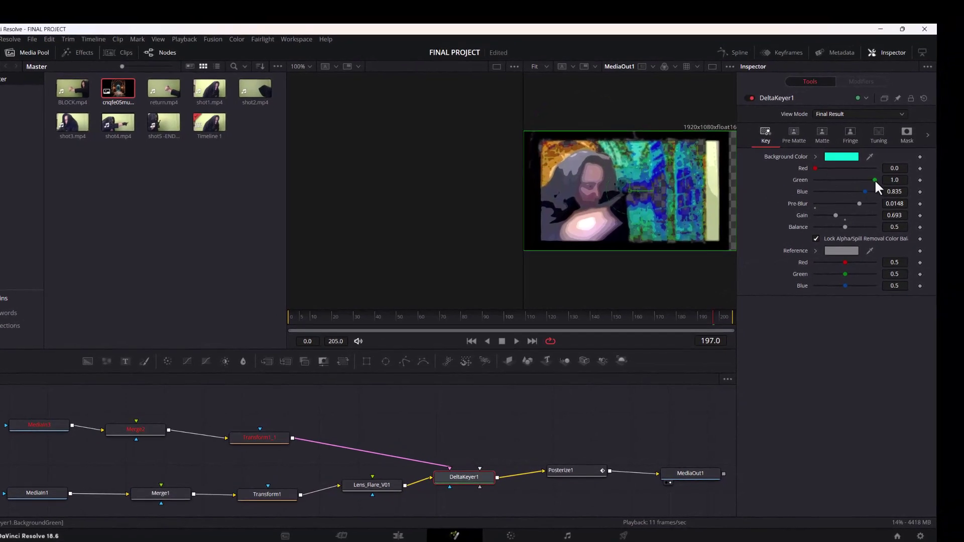
pyautogui.moveTo(875, 180); pyautogui.dragTo(851, 183)
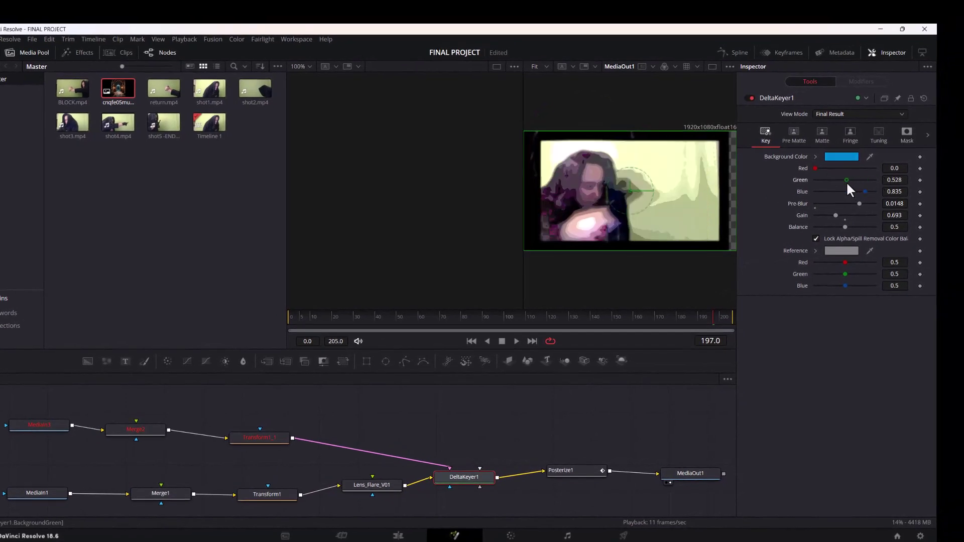
pyautogui.click(583, 474)
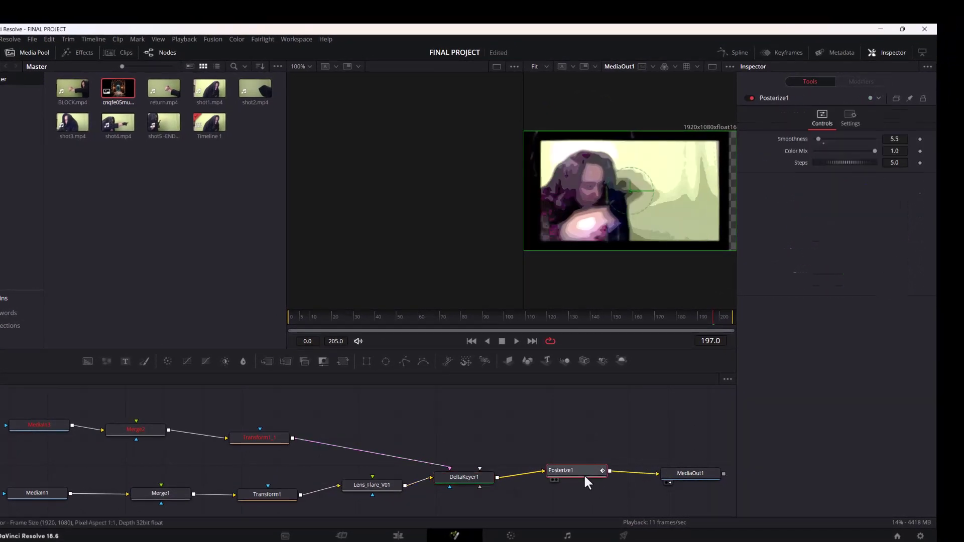
pyautogui.moveTo(819, 139); pyautogui.dragTo(825, 141)
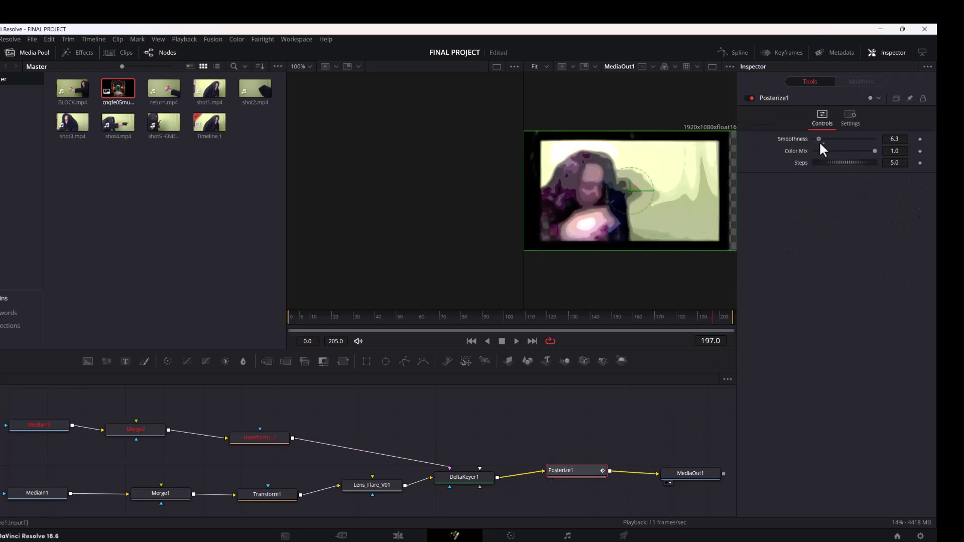
pyautogui.moveTo(825, 142); pyautogui.dragTo(830, 139)
pyautogui.click(474, 474)
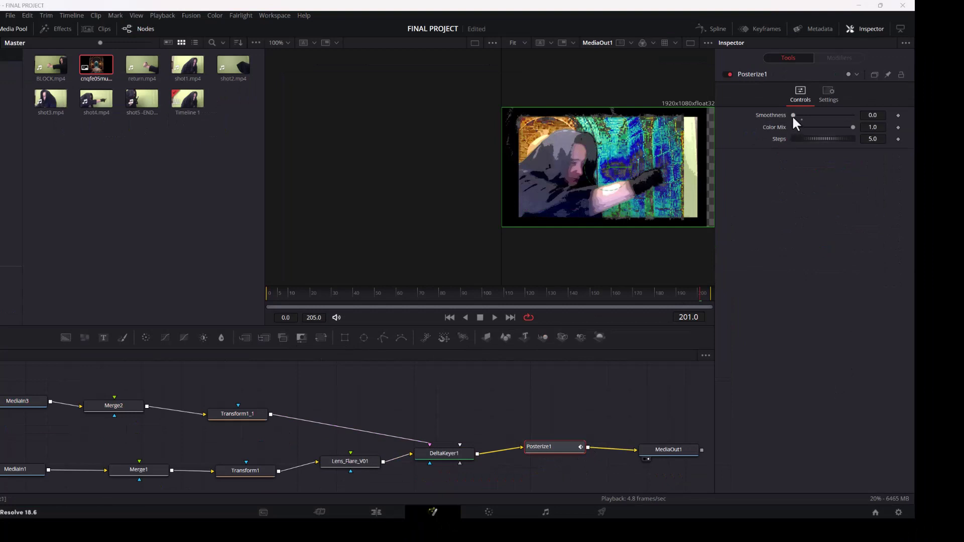
pyautogui.moveTo(794, 117); pyautogui.dragTo(799, 118)
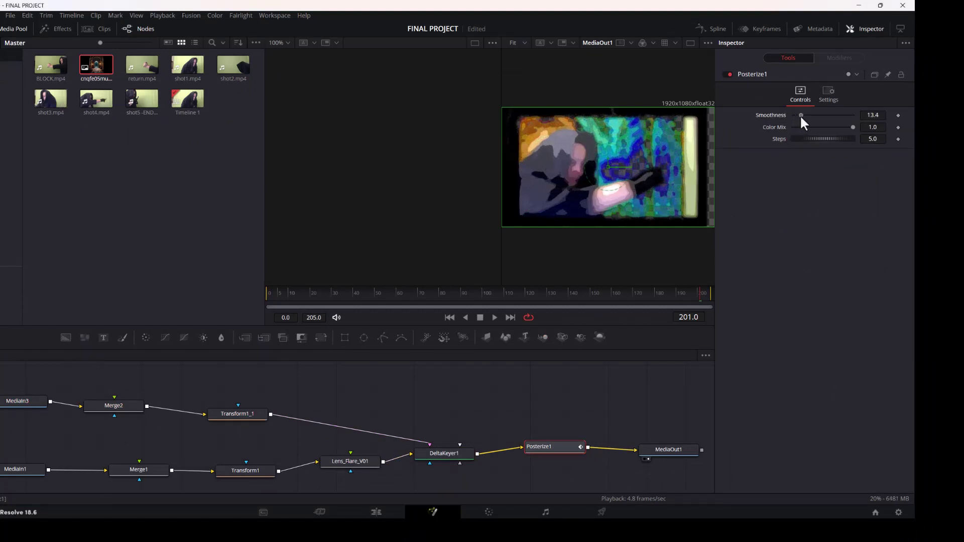
pyautogui.moveTo(800, 115); pyautogui.dragTo(803, 114)
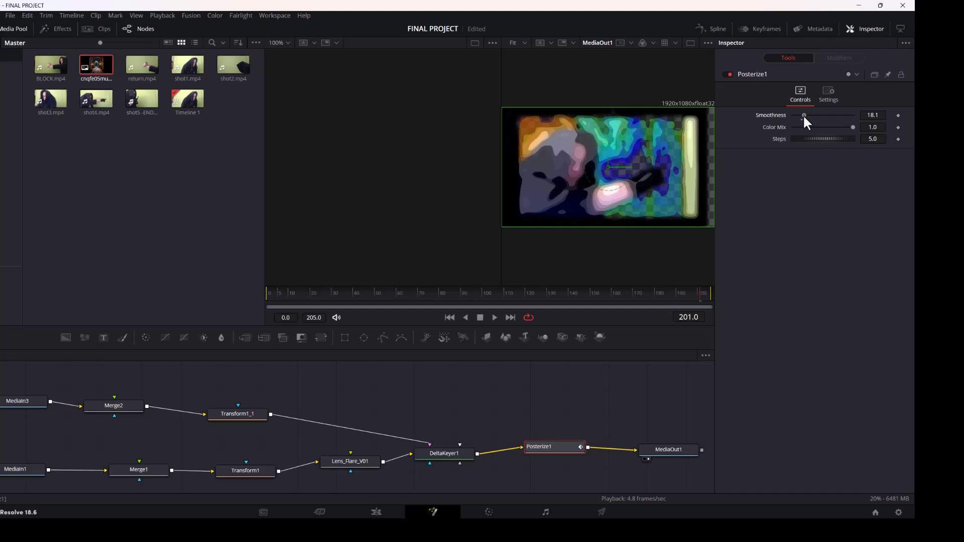
# Bring Posterize1 Smoothness back down to 0.0 for a sharper image
pyautogui.moveTo(803, 115); pyautogui.dragTo(773, 115)
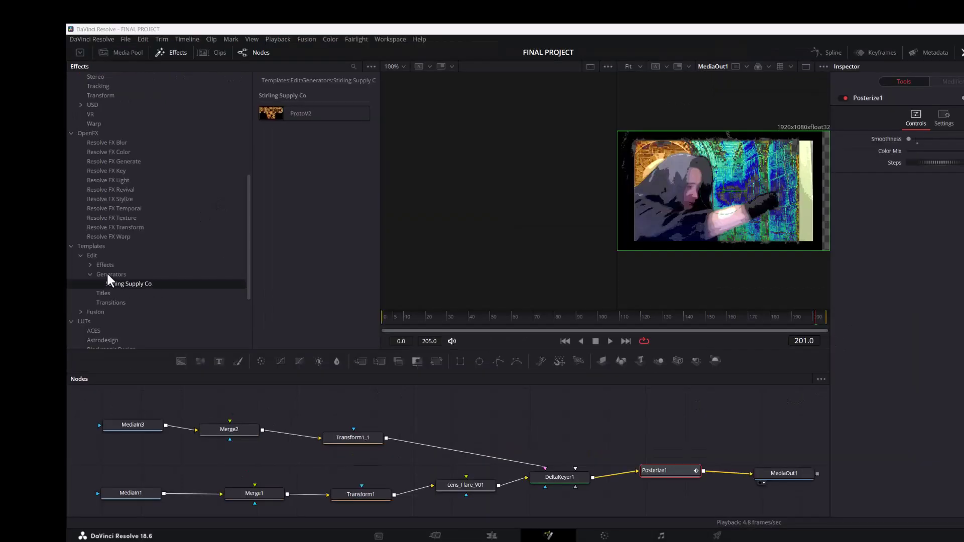
# Add the ProtoV2 generator from Generators > Stirling Supply Co to the node tree, positioned above the chain
pyautogui.click(108, 274)
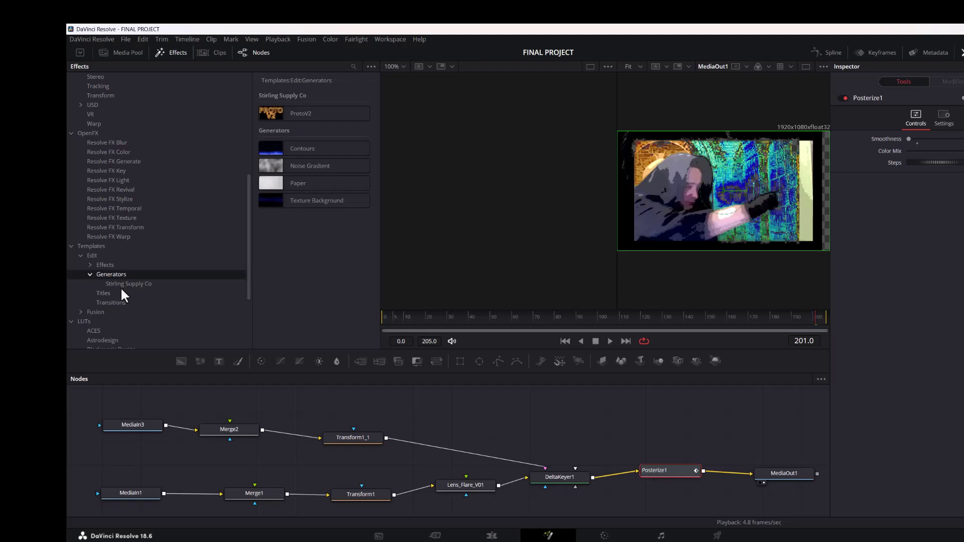
pyautogui.click(131, 285)
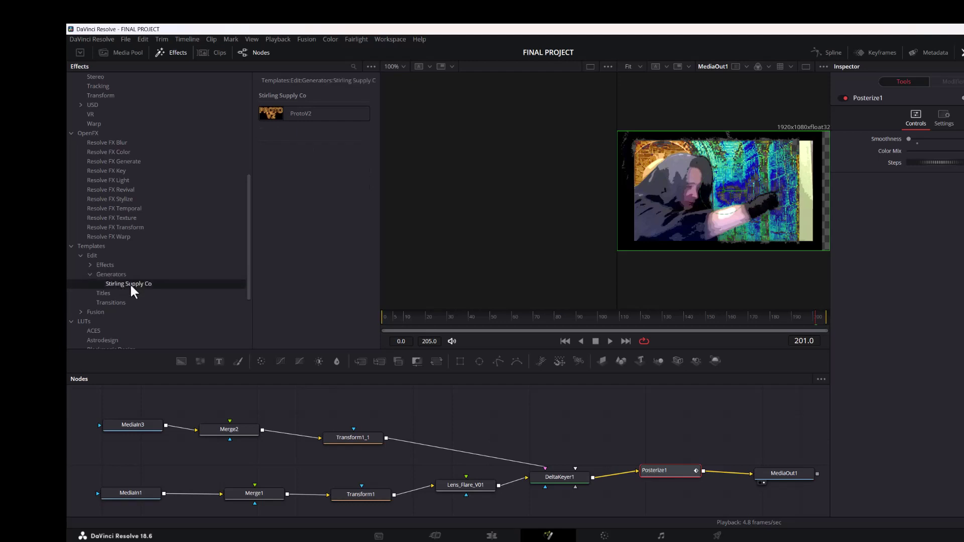
pyautogui.click(310, 119)
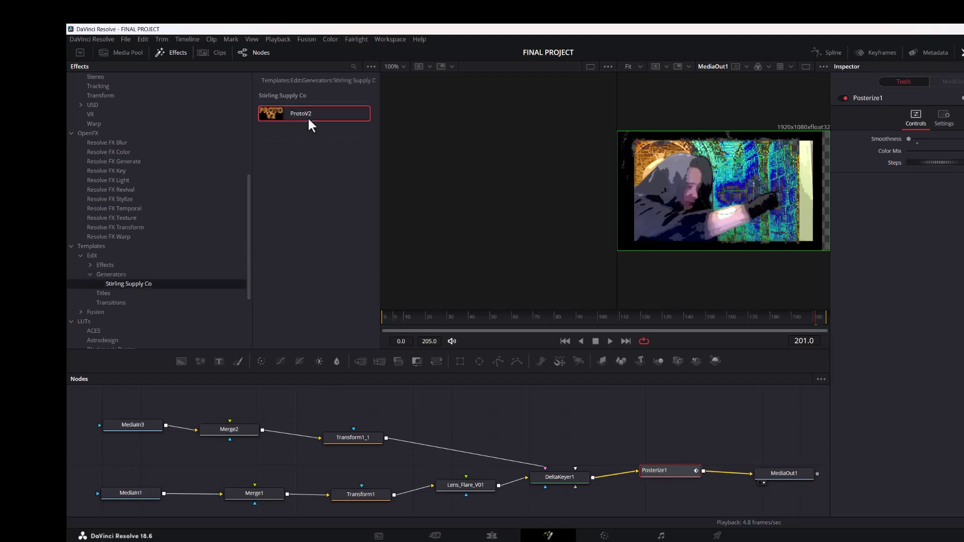
pyautogui.moveTo(310, 125); pyautogui.dragTo(456, 419)
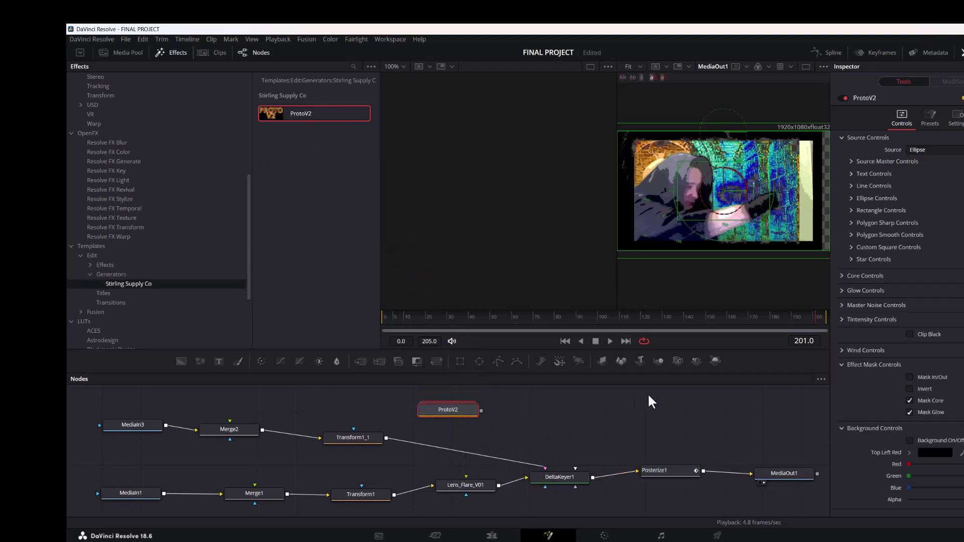
pyautogui.moveTo(452, 417)
pyautogui.mouseDown()
pyautogui.moveTo(483, 433)
pyautogui.moveTo(474, 428)
pyautogui.mouseUp()
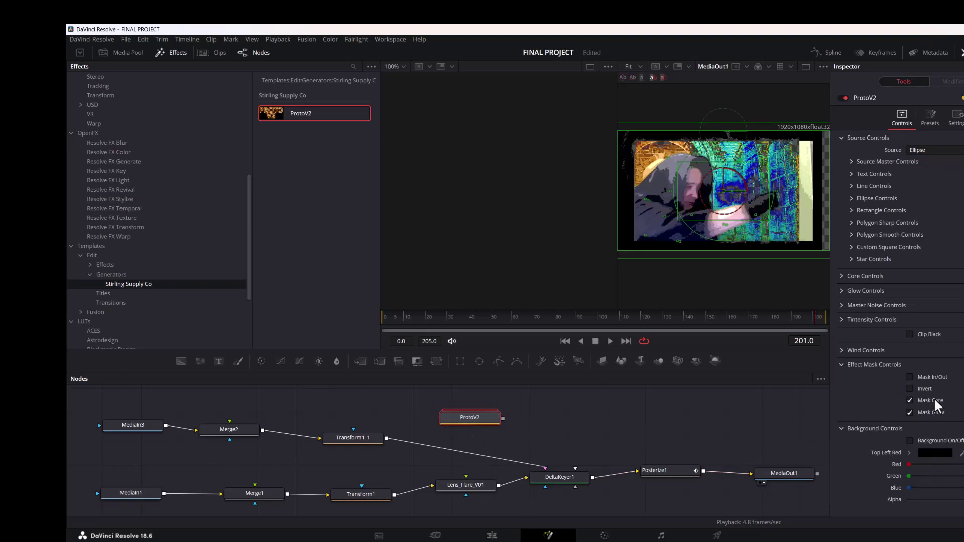
pyautogui.click(922, 151)
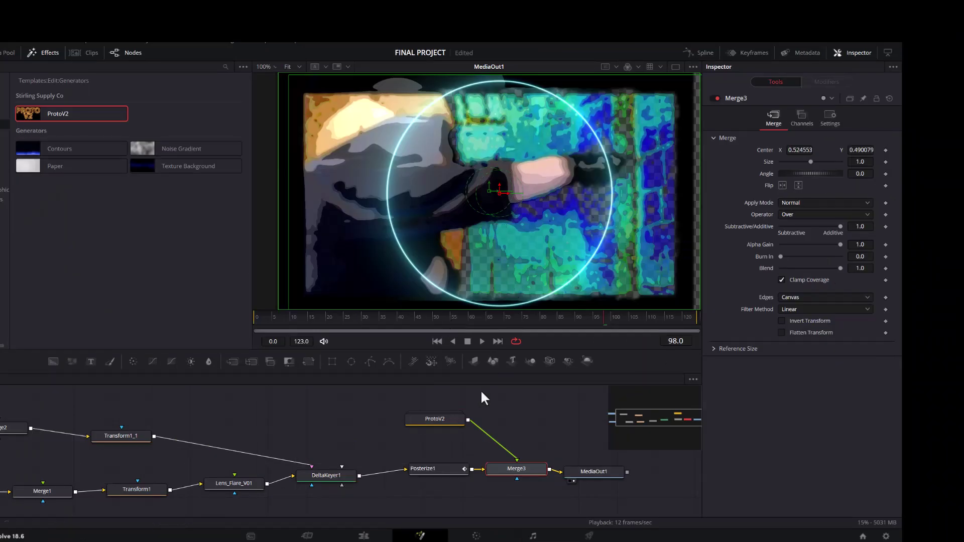
# Toggle the ProtoV2 effect off and on to compare, and tidy the Merge3 and MediaOut1 nodes
pyautogui.click(441, 420)
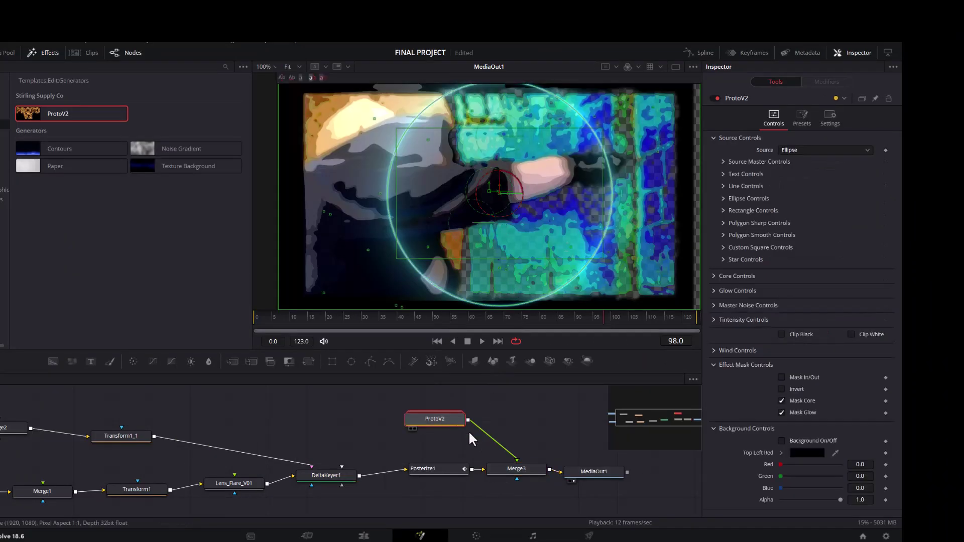
pyautogui.click(716, 99)
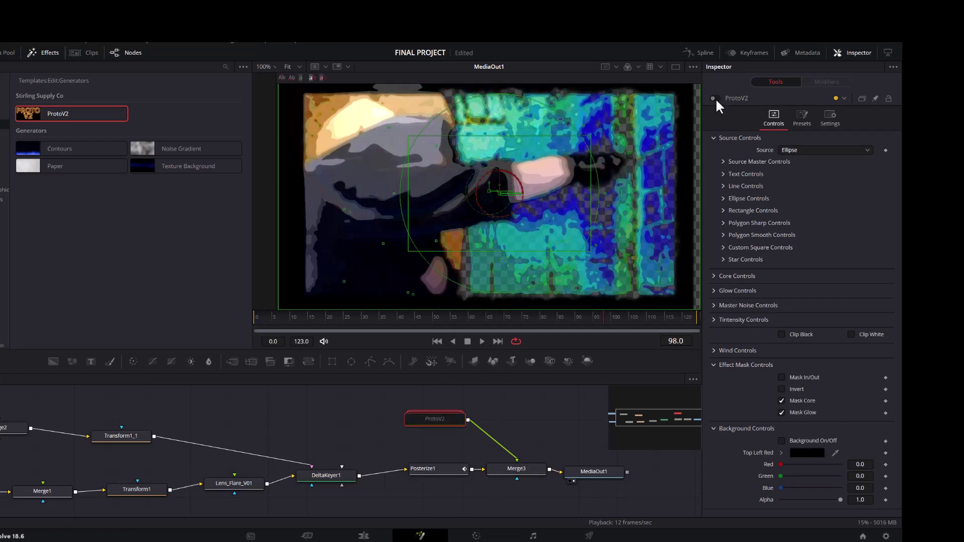
pyautogui.click(716, 99)
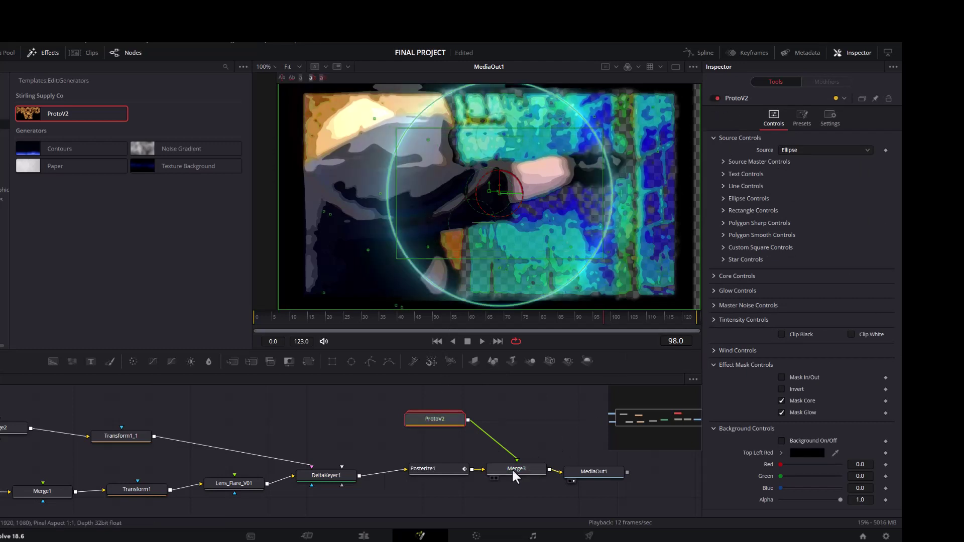
pyautogui.moveTo(508, 467); pyautogui.dragTo(439, 481)
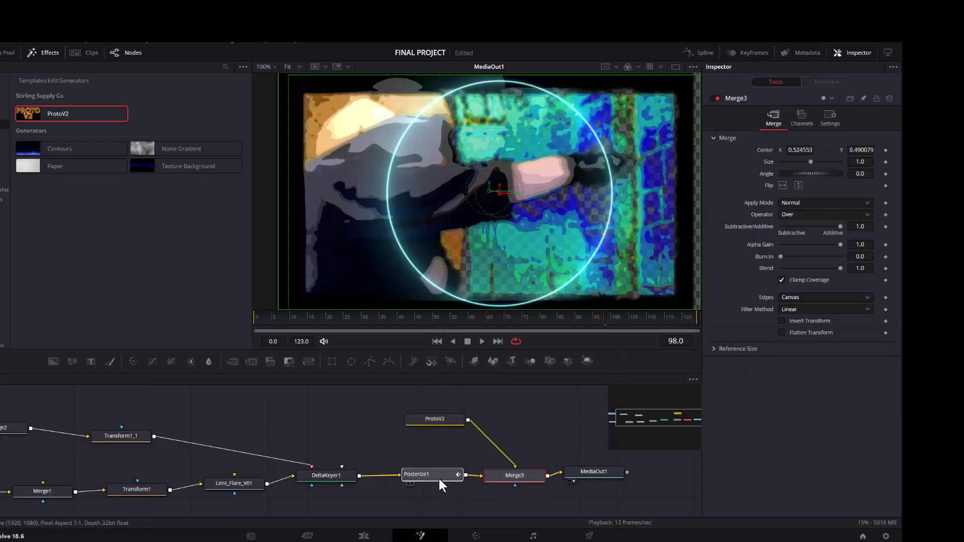
pyautogui.moveTo(592, 472); pyautogui.dragTo(605, 478)
# Set ProtoV2's Source to Line and move the beam from the hand to the right edge
pyautogui.click(457, 420)
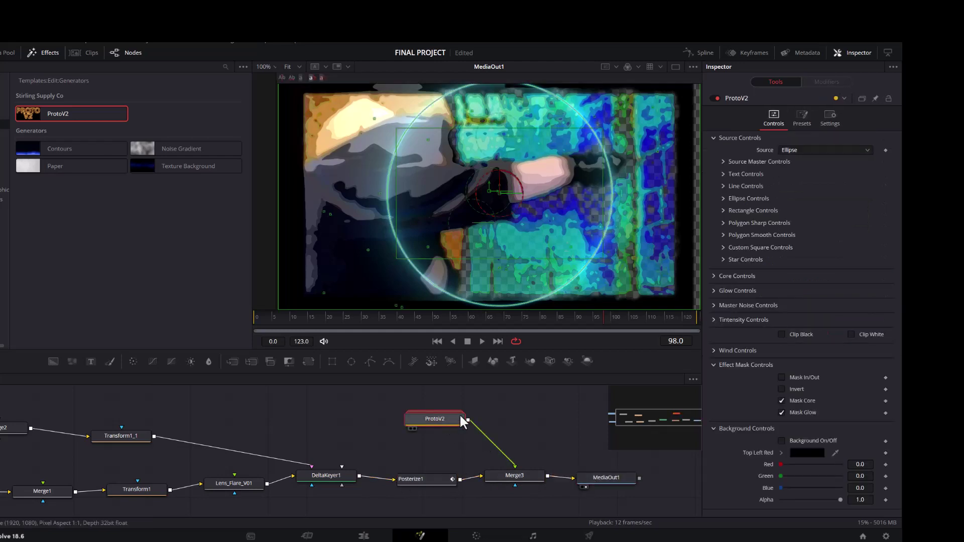
pyautogui.click(800, 147)
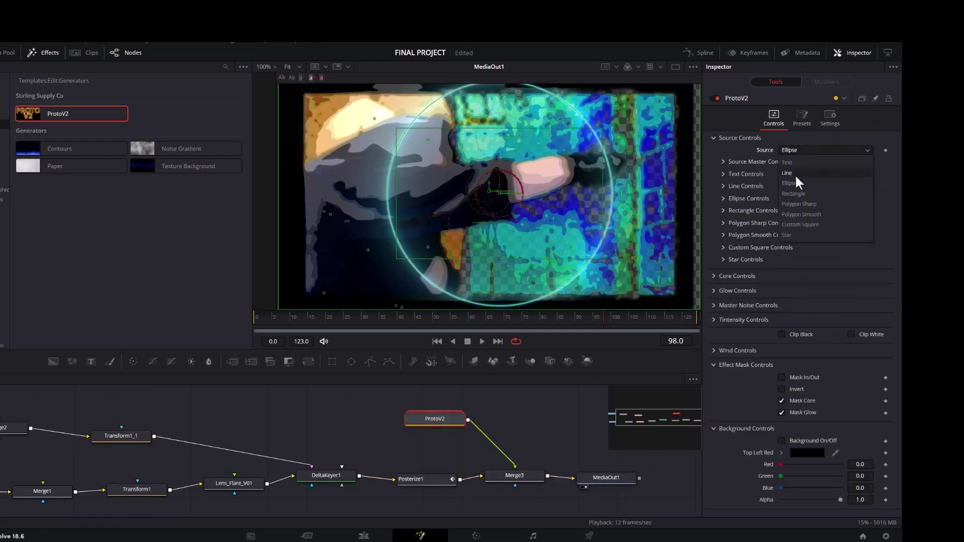
pyautogui.click(796, 148)
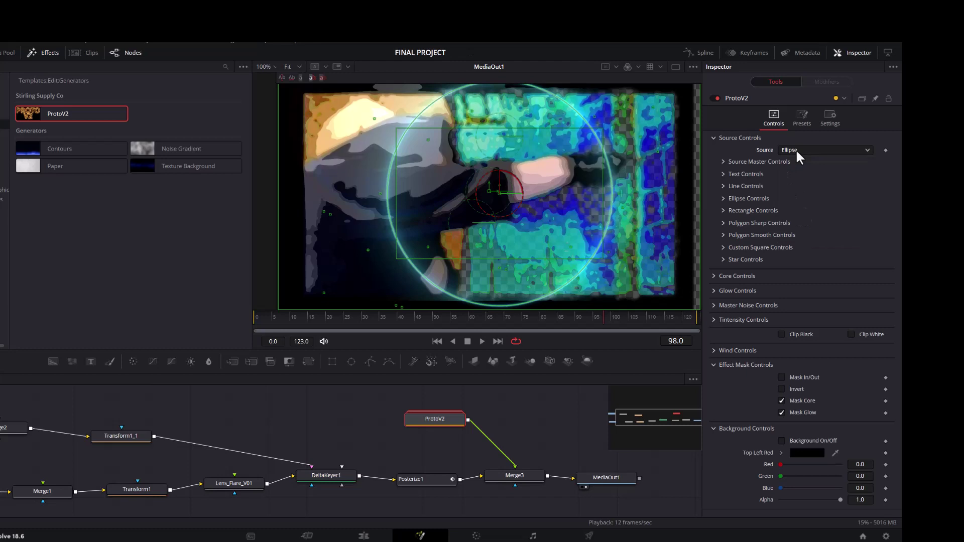
pyautogui.click(795, 173)
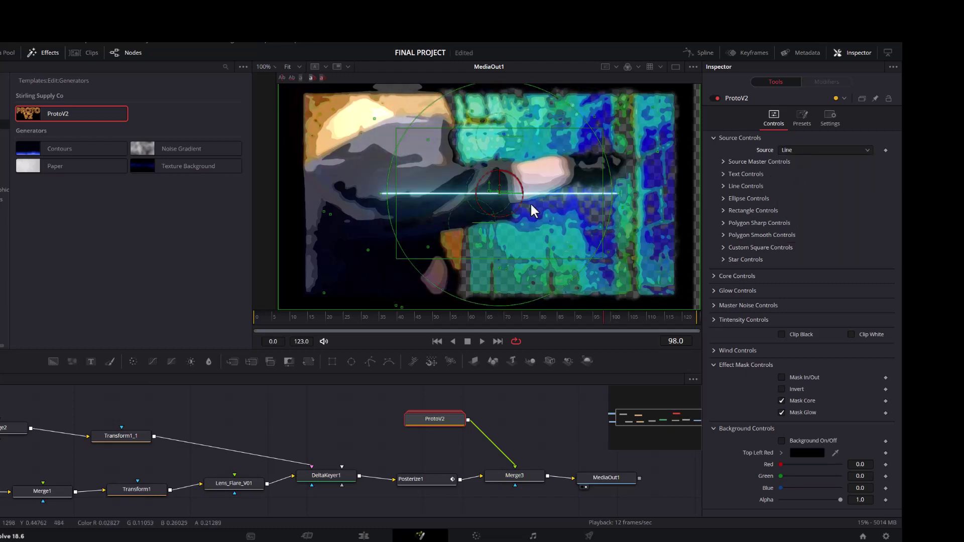
pyautogui.moveTo(500, 194); pyautogui.dragTo(730, 170)
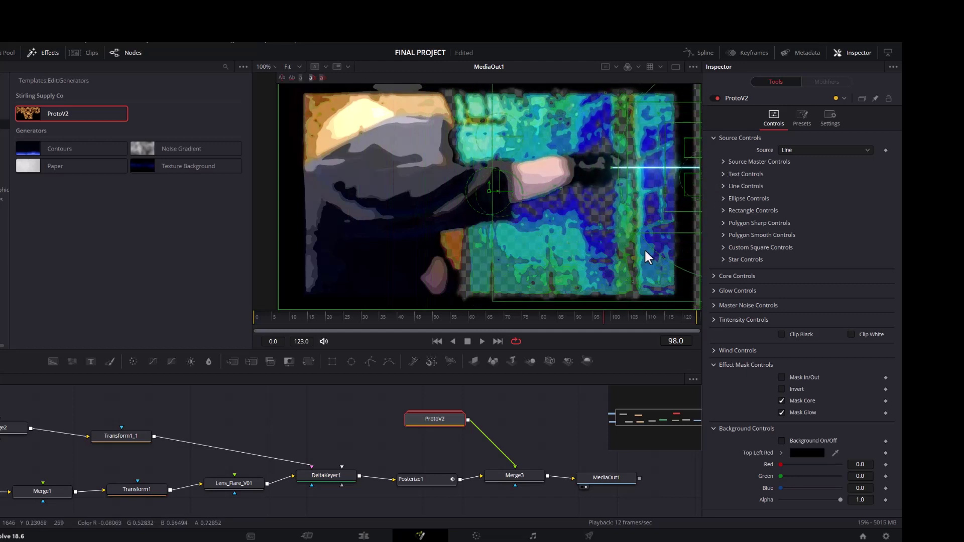
# Apply the Sun Spot preset to the ProtoV2 beam and nudge its glowing origin right
pyautogui.click(800, 122)
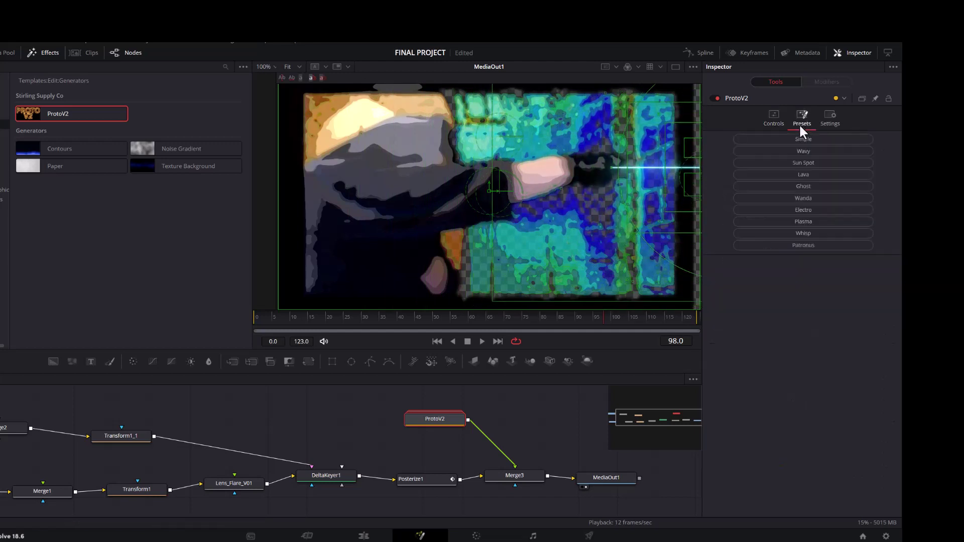
pyautogui.click(797, 155)
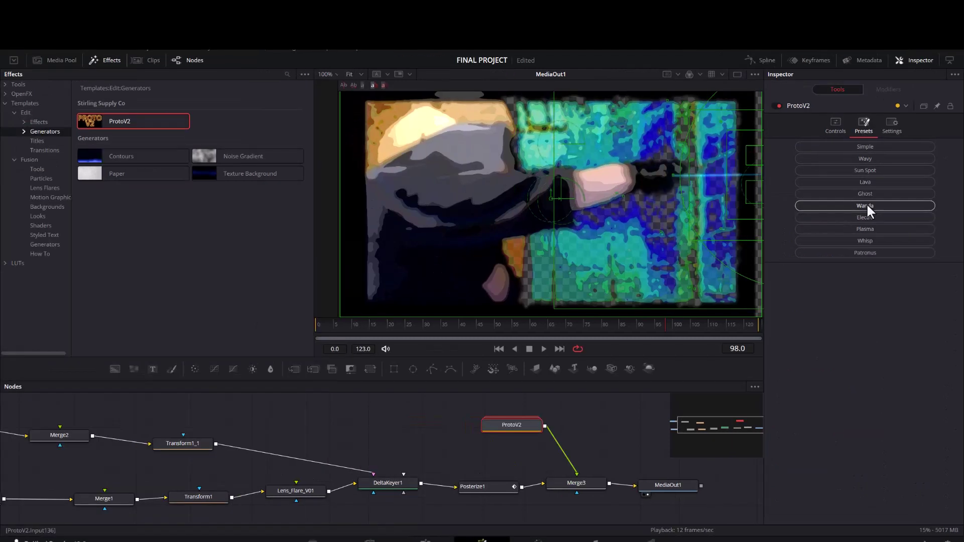
pyautogui.click(866, 204)
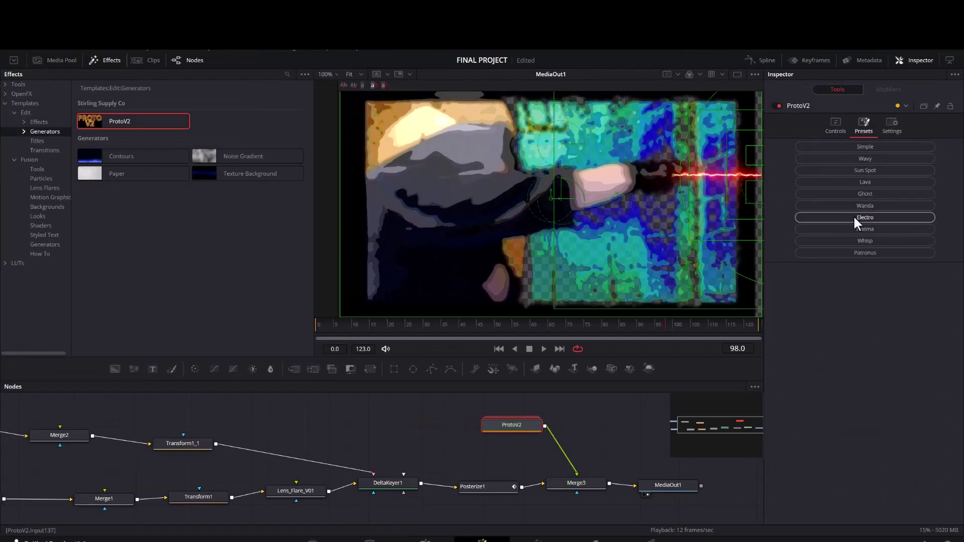
pyautogui.click(848, 218)
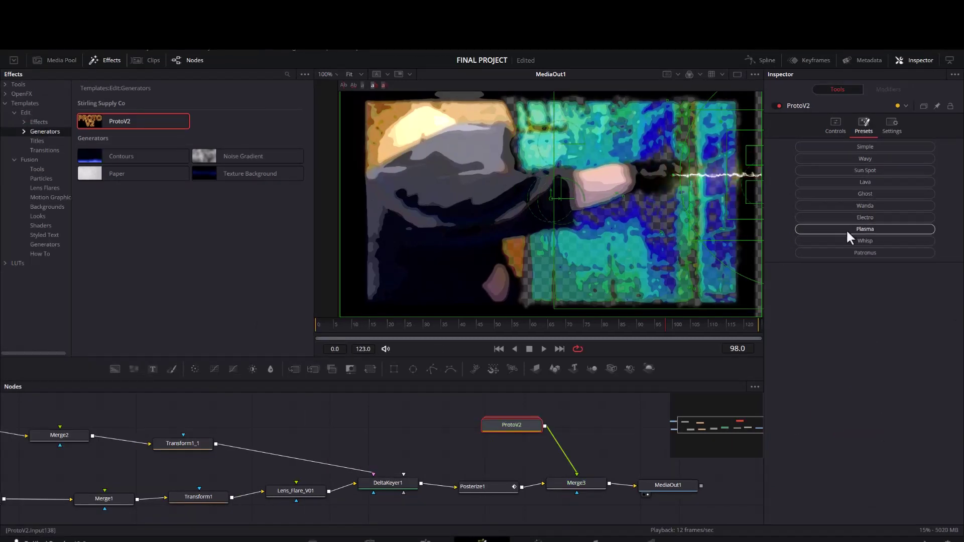
pyautogui.click(845, 183)
pyautogui.click(794, 178)
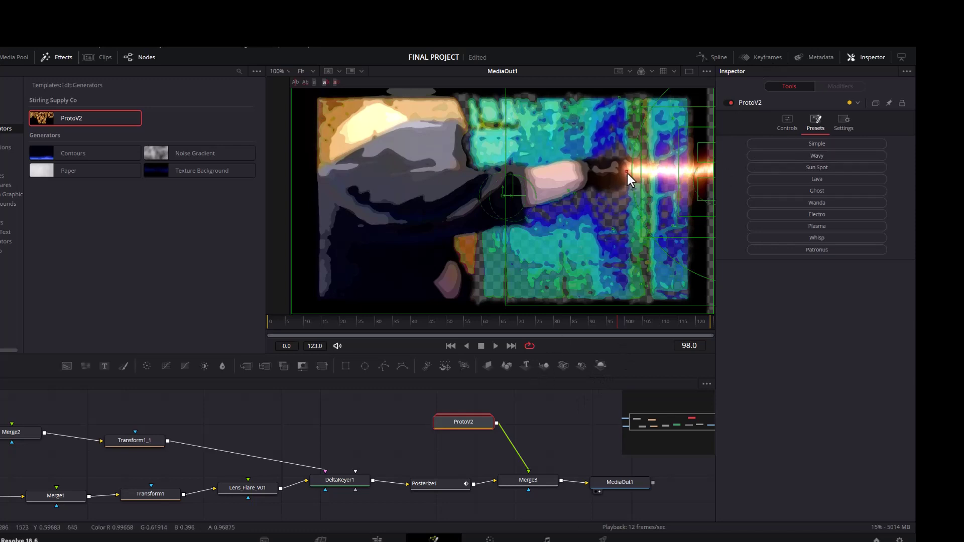
pyautogui.moveTo(625, 172); pyautogui.dragTo(641, 174)
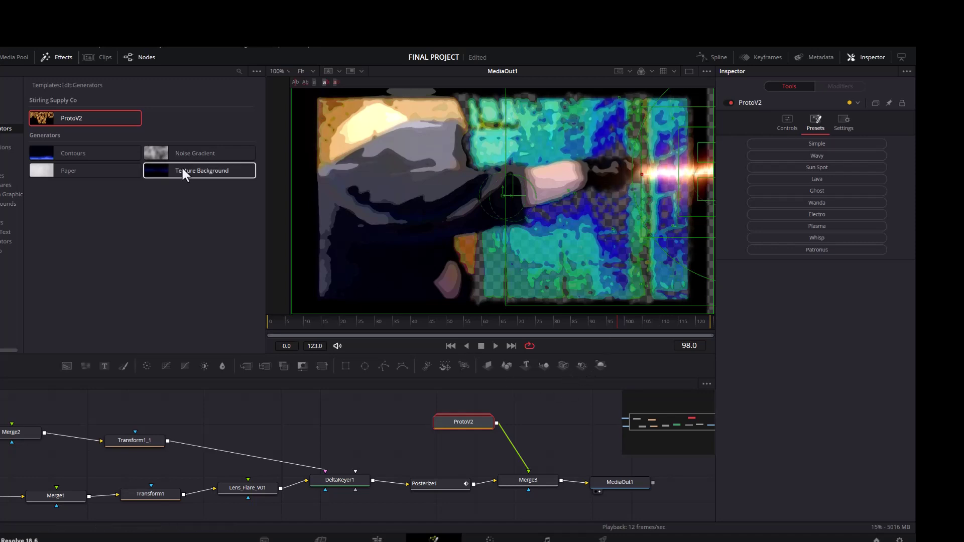
# Show the Keyframes timeline and drag the flare centre back onto the hand
pyautogui.click(768, 55)
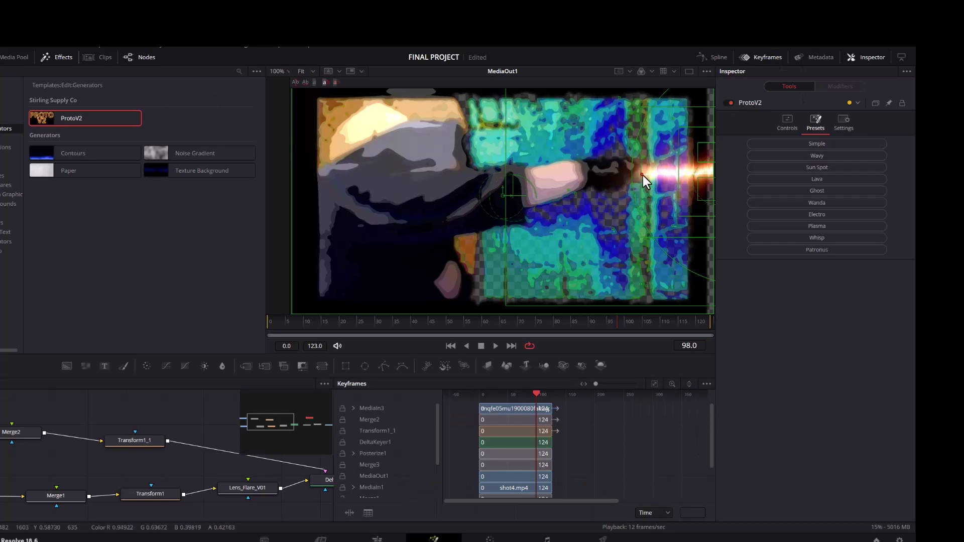
pyautogui.moveTo(642, 175); pyautogui.dragTo(652, 174)
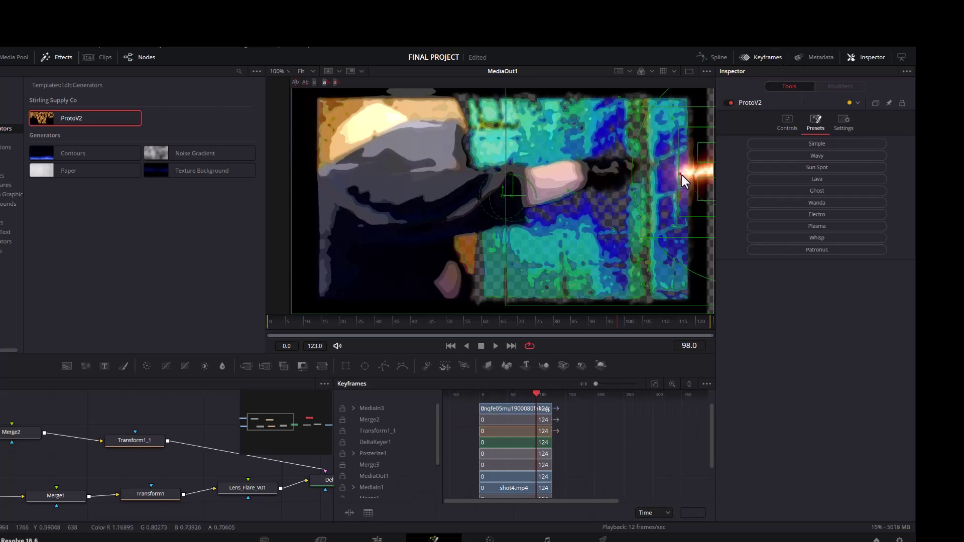
pyautogui.moveTo(706, 171); pyautogui.dragTo(602, 172)
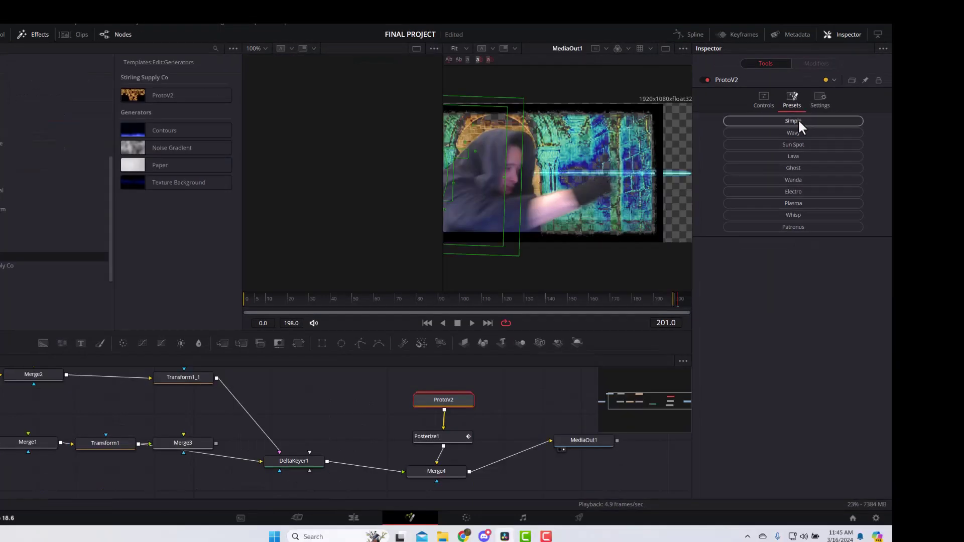
# Preview the Sun Spot, Lava, Ghost, Wanda, Electro, Plasma and Wavy presets, then settle on Sun Spot
pyautogui.click(782, 140)
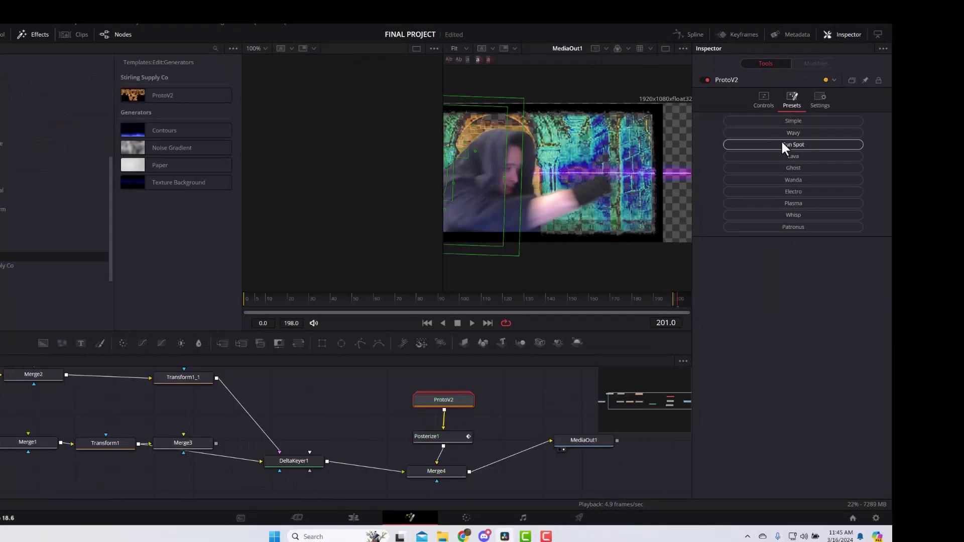
pyautogui.click(778, 153)
pyautogui.click(773, 166)
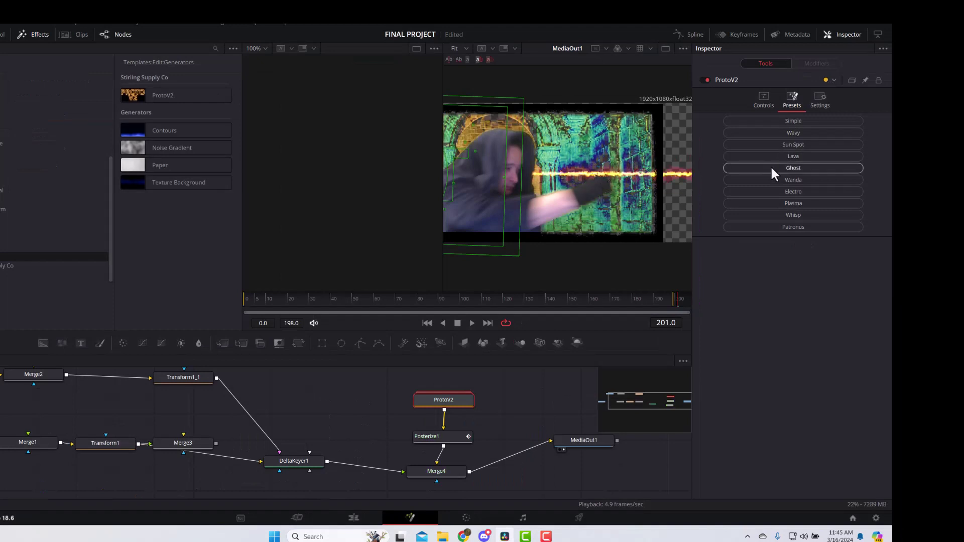
pyautogui.click(772, 179)
pyautogui.click(771, 190)
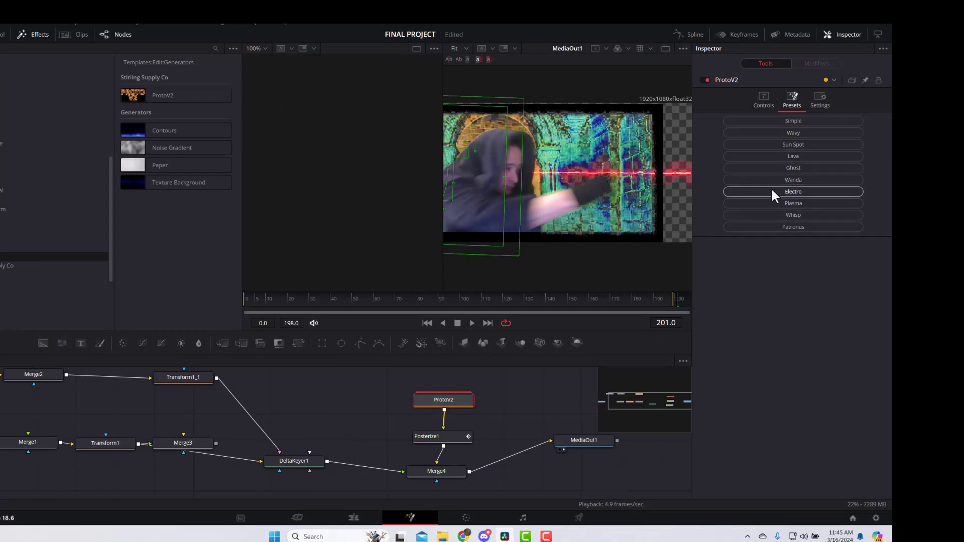
pyautogui.click(771, 200)
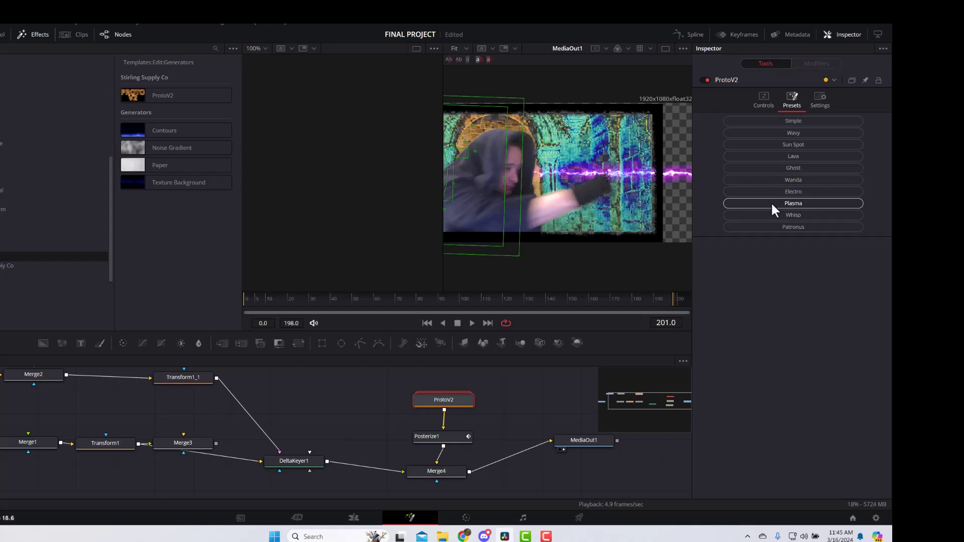
pyautogui.click(770, 132)
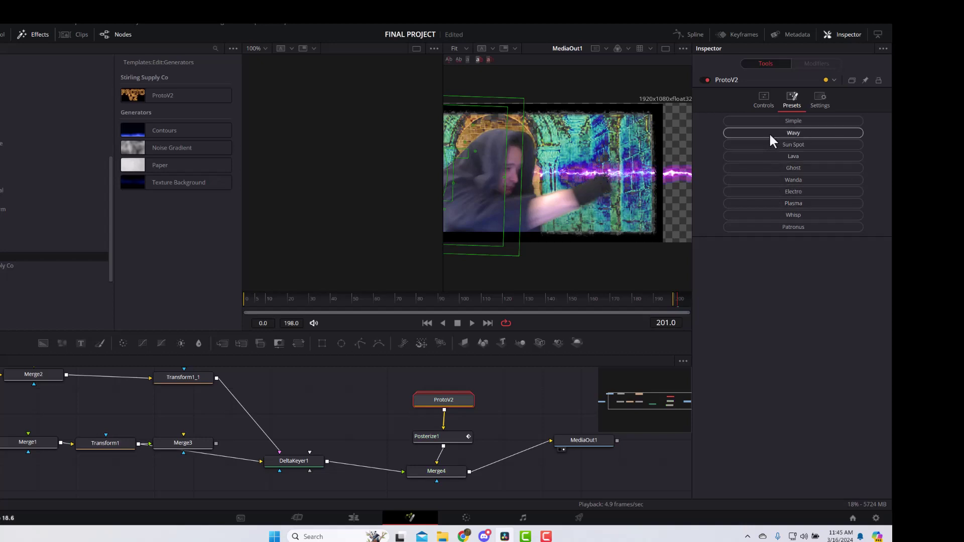
pyautogui.click(768, 142)
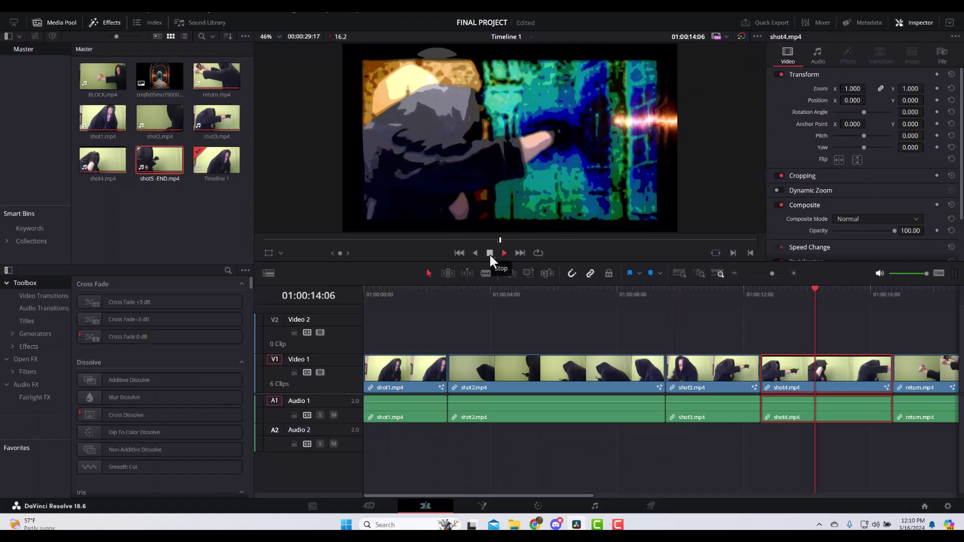
# Stop the flare clip's playback partway through on the Edit page timeline
pyautogui.click(489, 253)
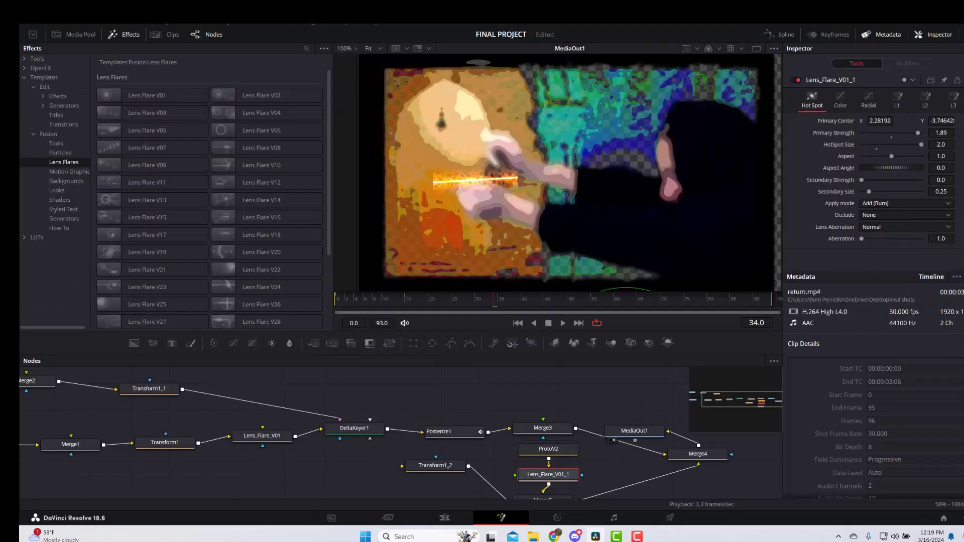
# Play the return.mp4 composition on the Fusion page to preview the flare around the hand
pyautogui.click(563, 325)
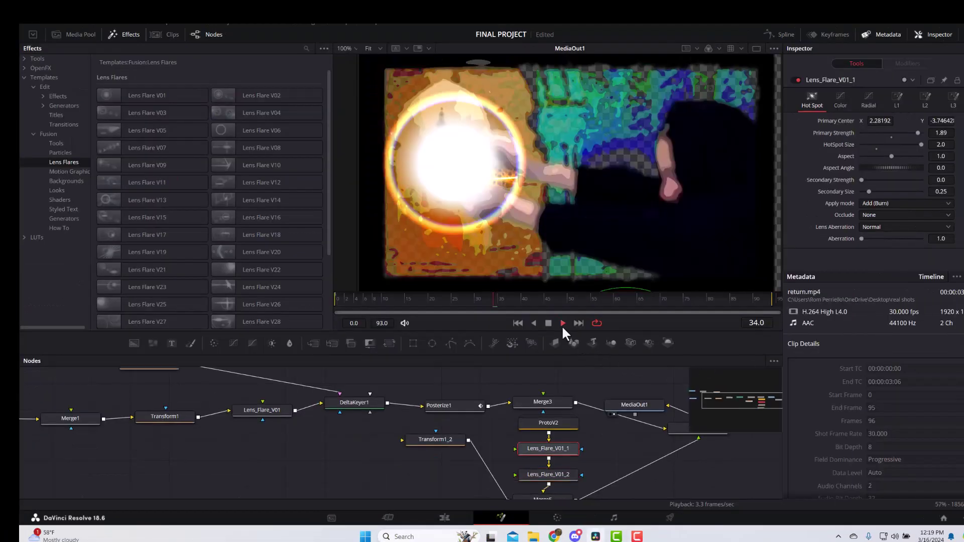